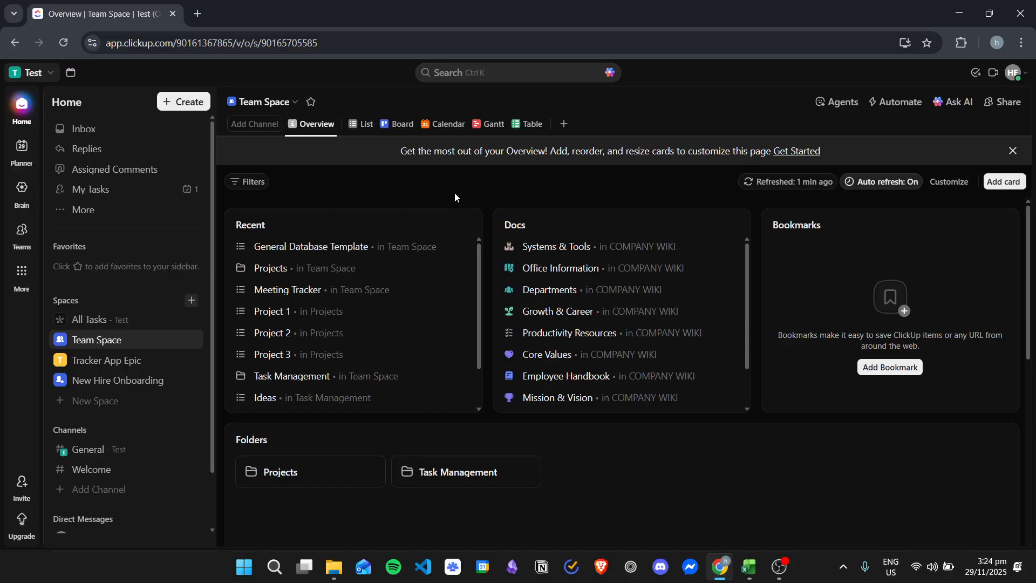
Create a new space named Marketing using the Marketing Teams workflow with its default settings
{"action": "left_click", "coordinate": [102, 406]}
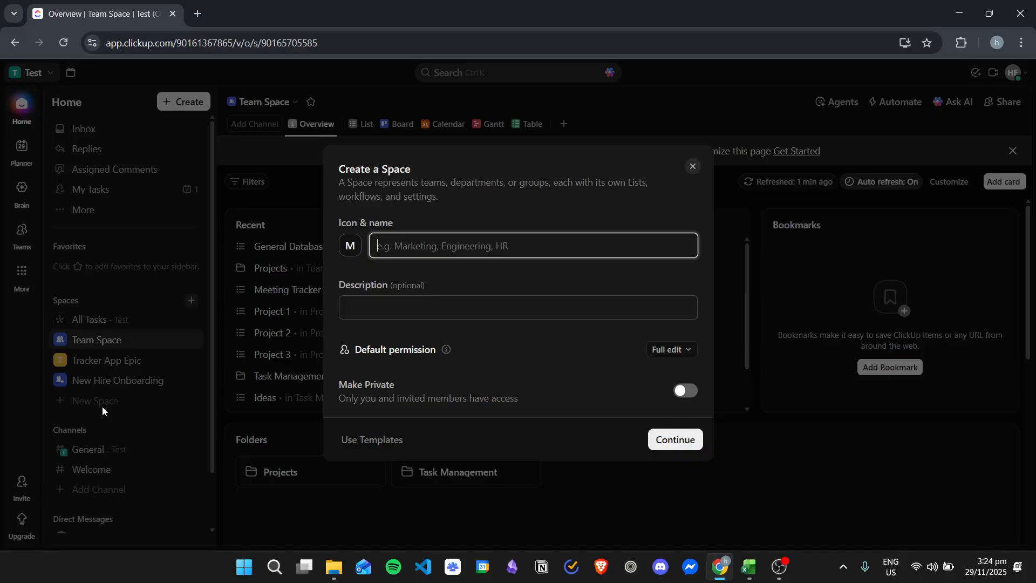
{"action": "type", "text": "Marketing"}
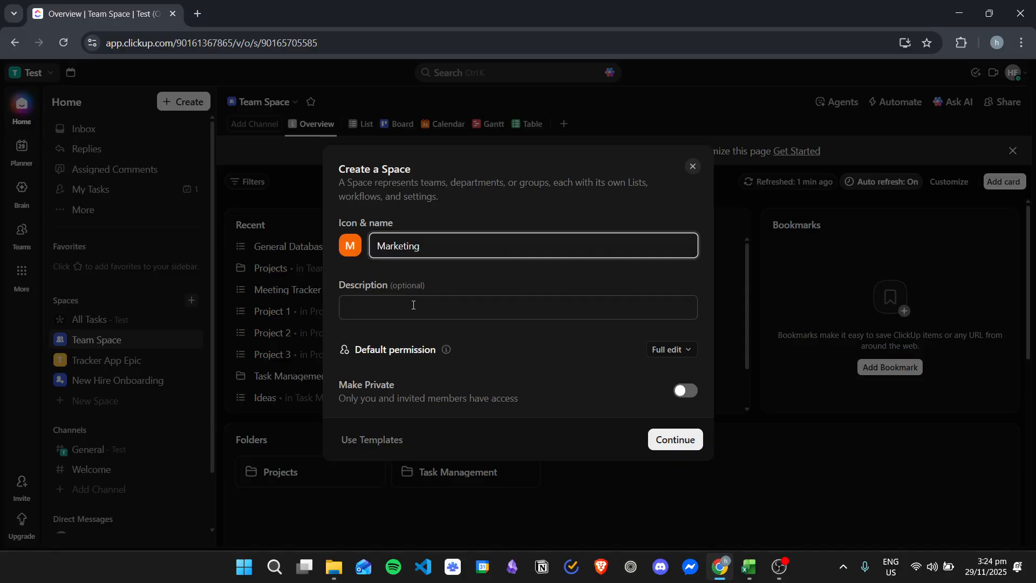
{"action": "left_click", "coordinate": [676, 441]}
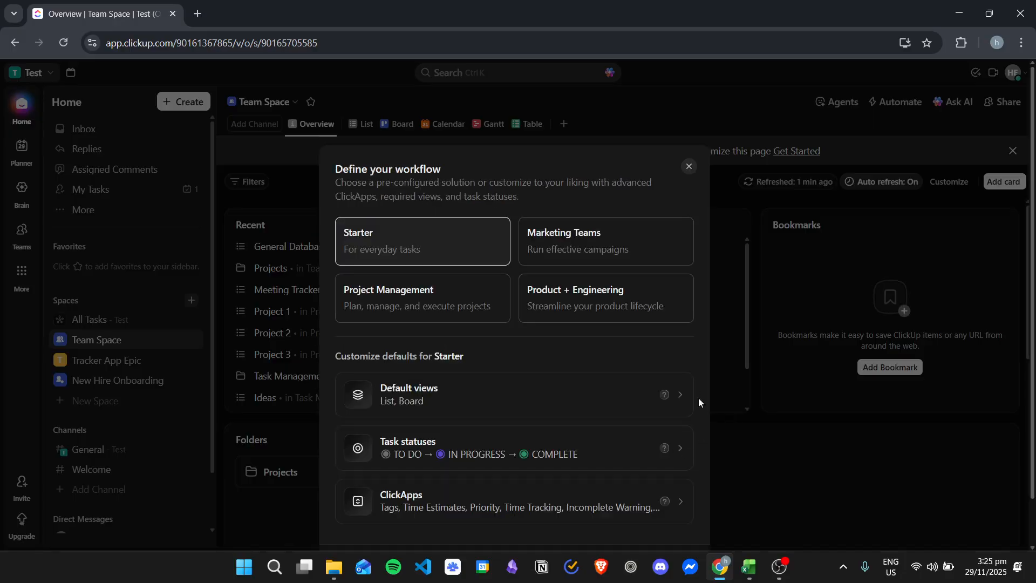
{"action": "left_click", "coordinate": [581, 237]}
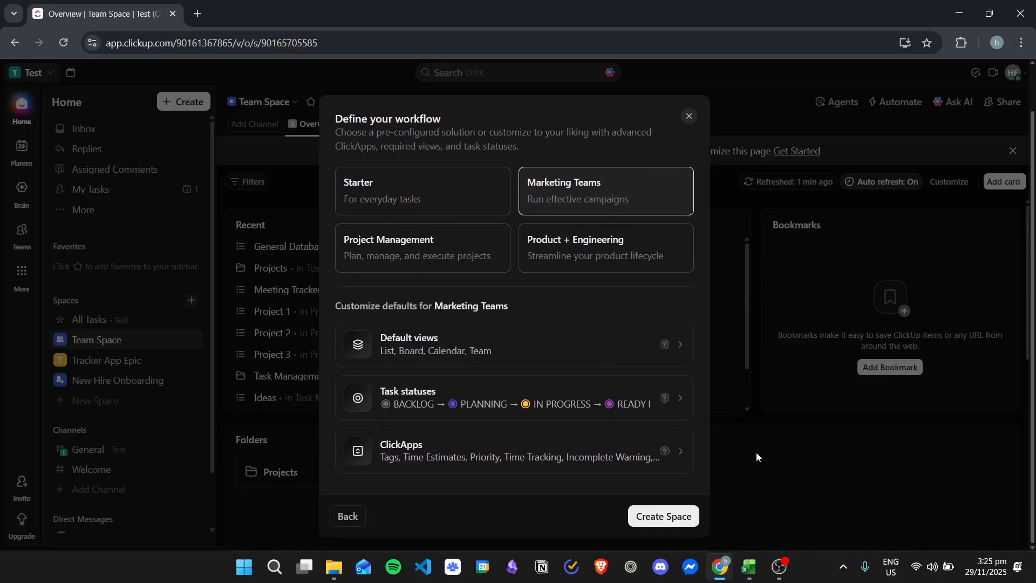
{"action": "left_click", "coordinate": [657, 517]}
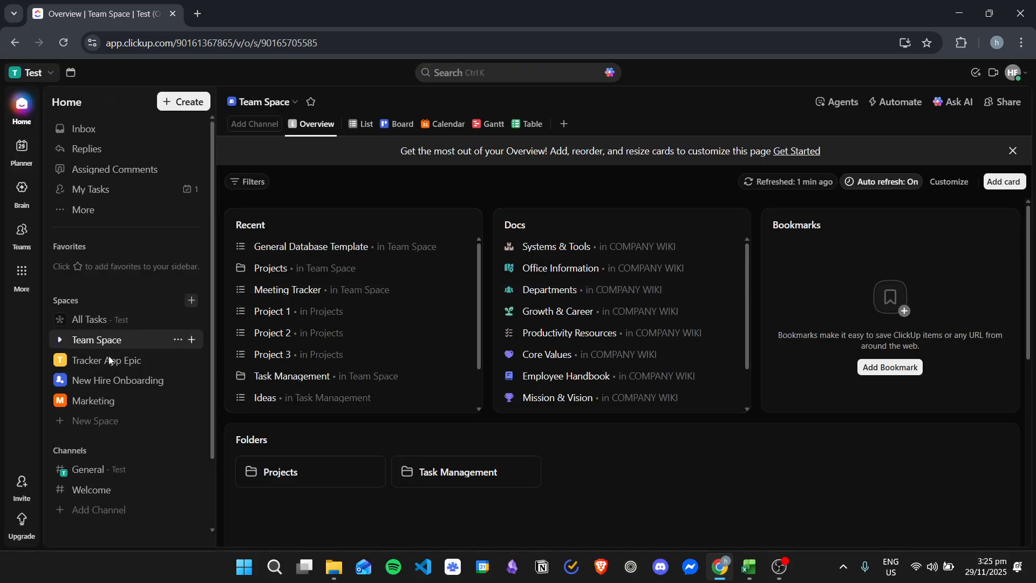
Open the Marketing space's overview and look through its cards
{"action": "left_click", "coordinate": [112, 403]}
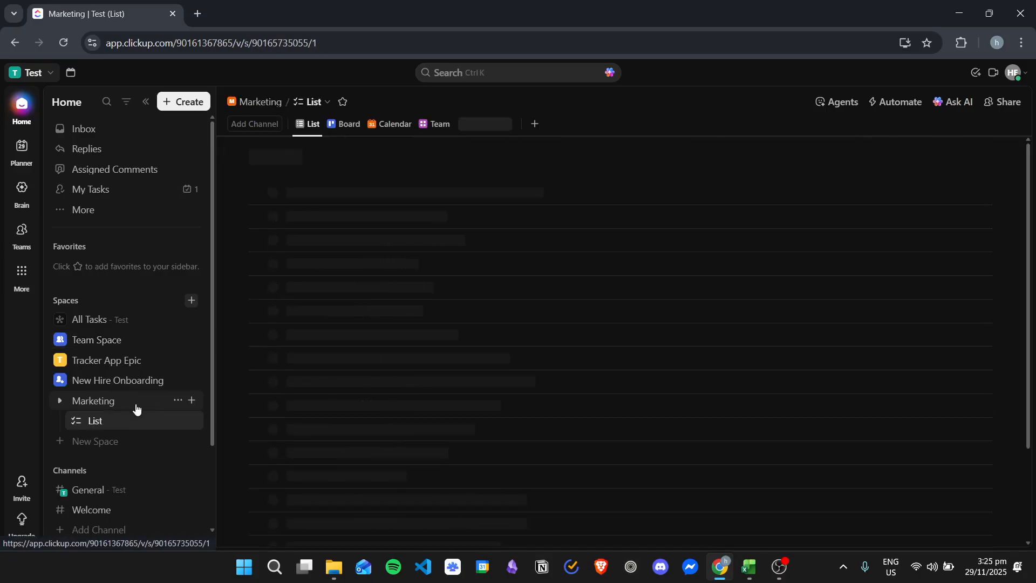
{"action": "left_click", "coordinate": [129, 407]}
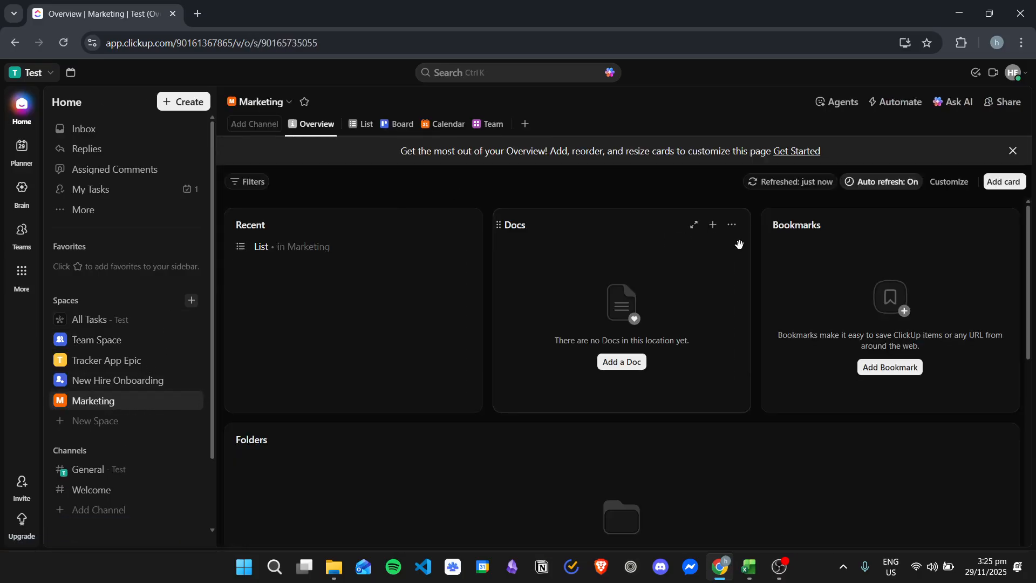
{"action": "scroll", "coordinate": [335, 231], "scroll_direction": "down", "scroll_amount": 1}
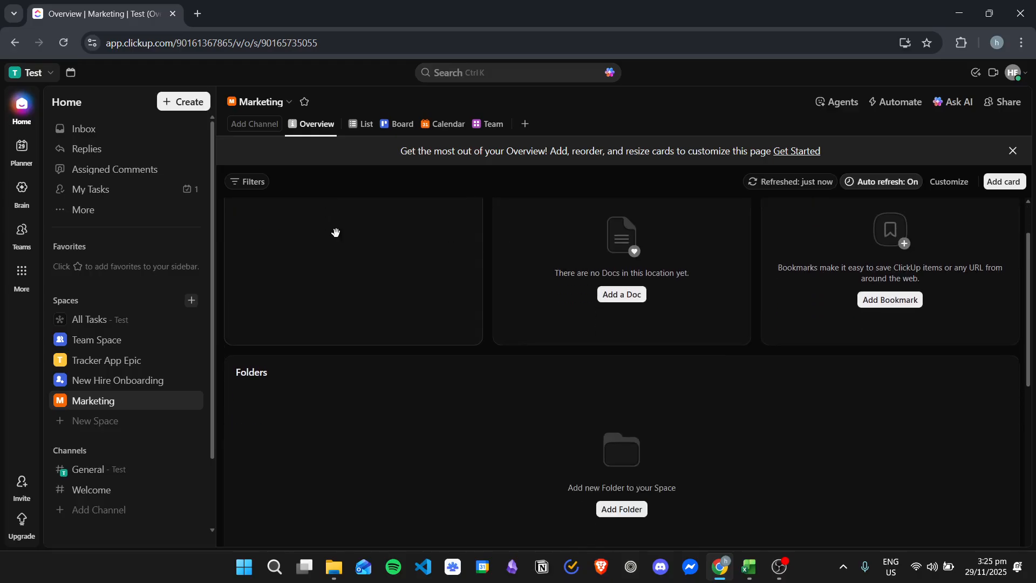
Rename the default list in the Marketing space's List view to Project 1
{"action": "left_click", "coordinate": [360, 126]}
{"action": "left_click", "coordinate": [68, 401]}
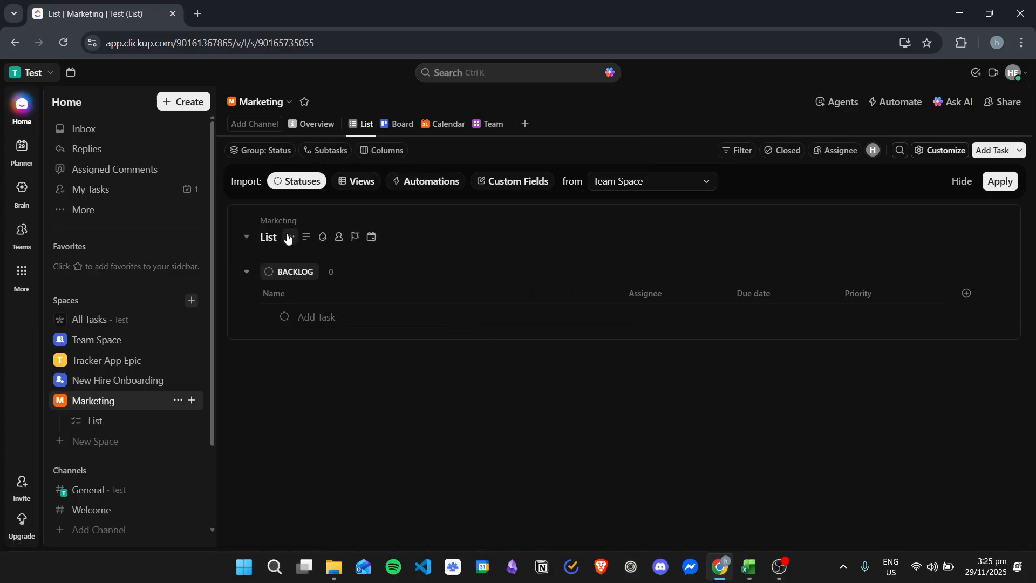
{"action": "left_click", "coordinate": [290, 237]}
{"action": "left_click", "coordinate": [377, 190]}
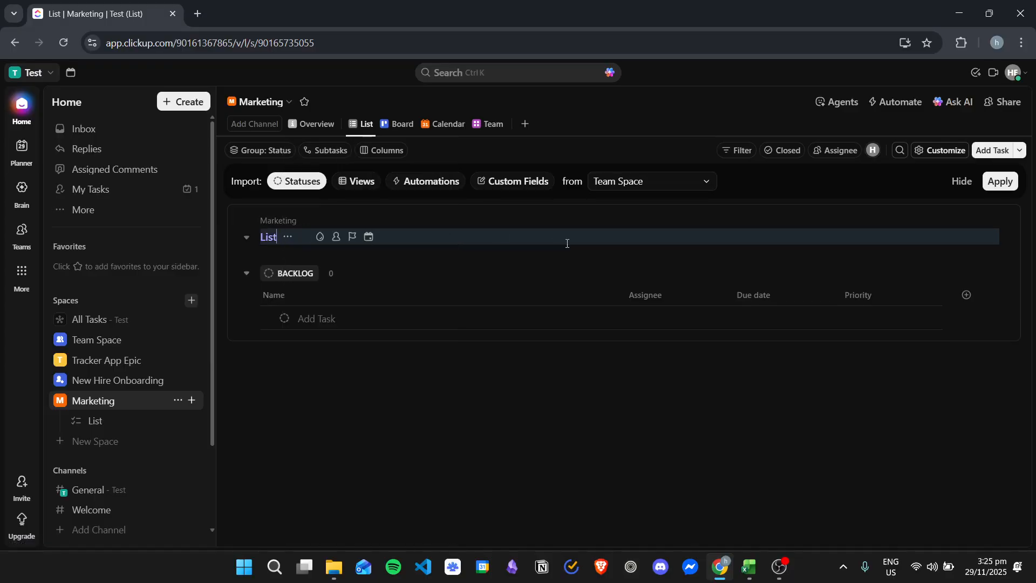
{"action": "key", "text": "BackSpace"}
{"action": "type", "text": "Projec"}
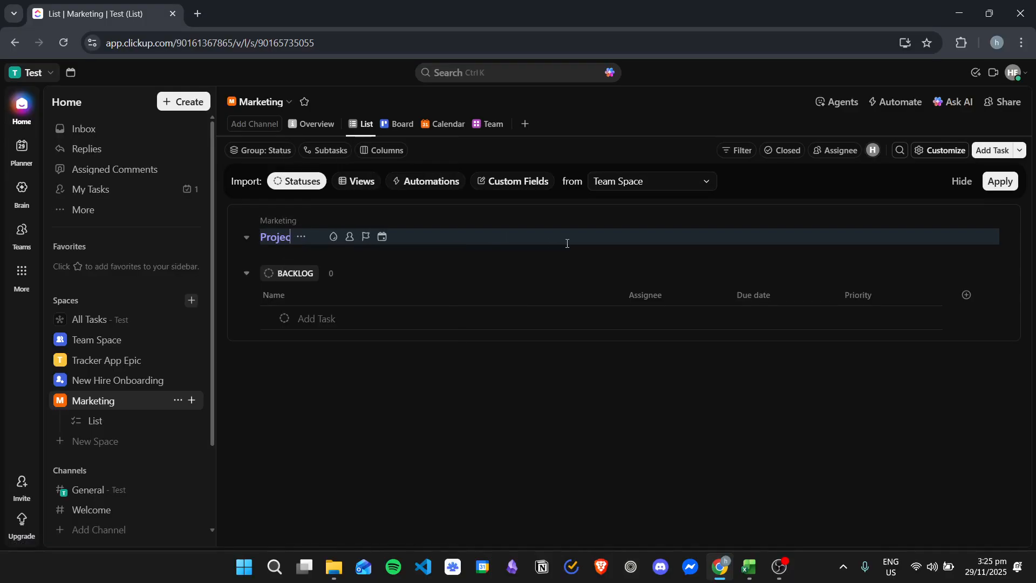
{"action": "type", "text": "t 1"}
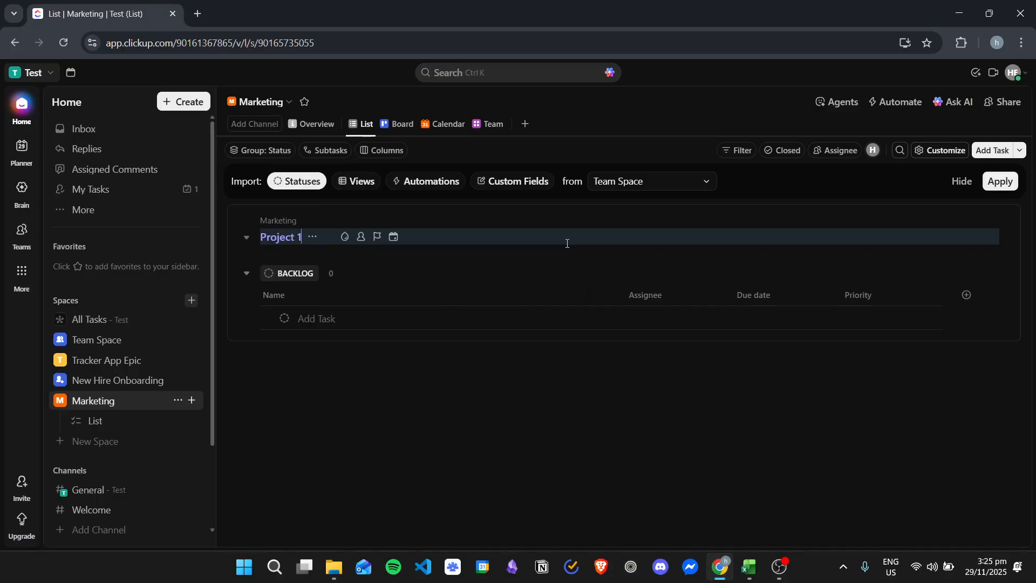
{"action": "key", "text": "Return"}
Add three backlog tasks to Project 1: Create Social Media, Post Social Media Post and Engage with Sponsorships
{"action": "left_click", "coordinate": [345, 317]}
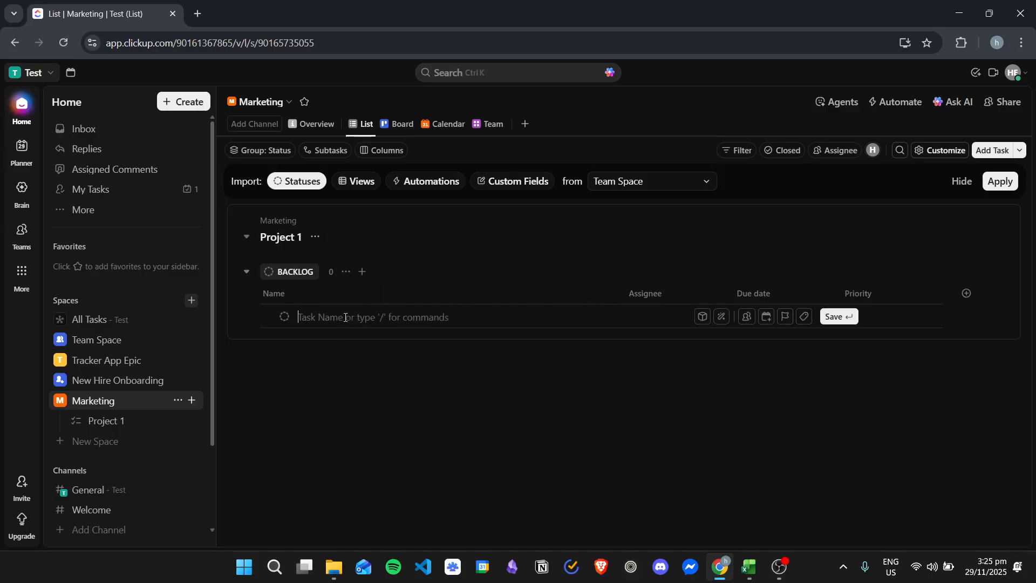
{"action": "type", "text": "Create Social M"}
{"action": "type", "text": "edia"}
{"action": "key", "text": "Return"}
{"action": "type", "text": "Post Social Media Post"}
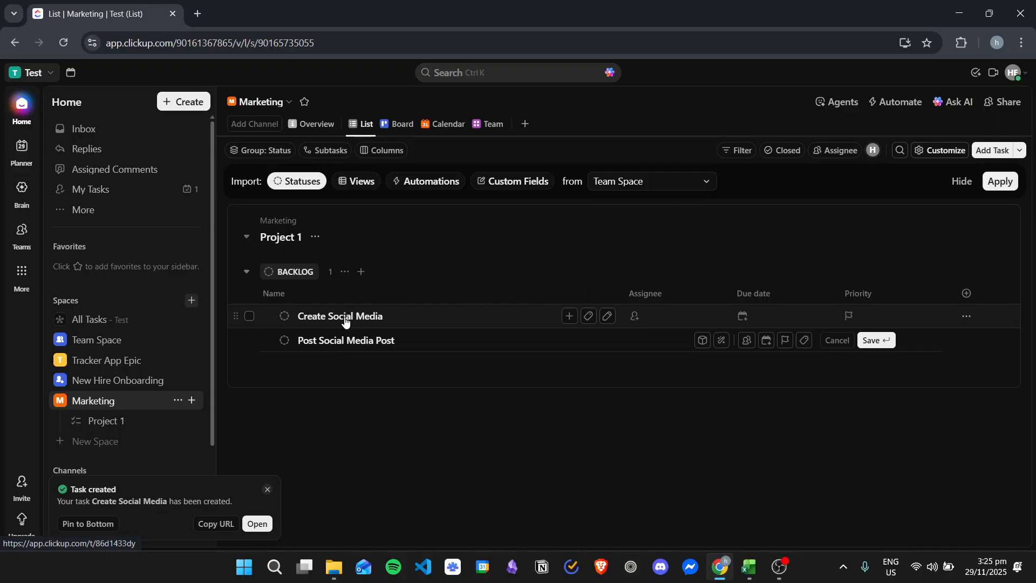
{"action": "key", "text": "Return"}
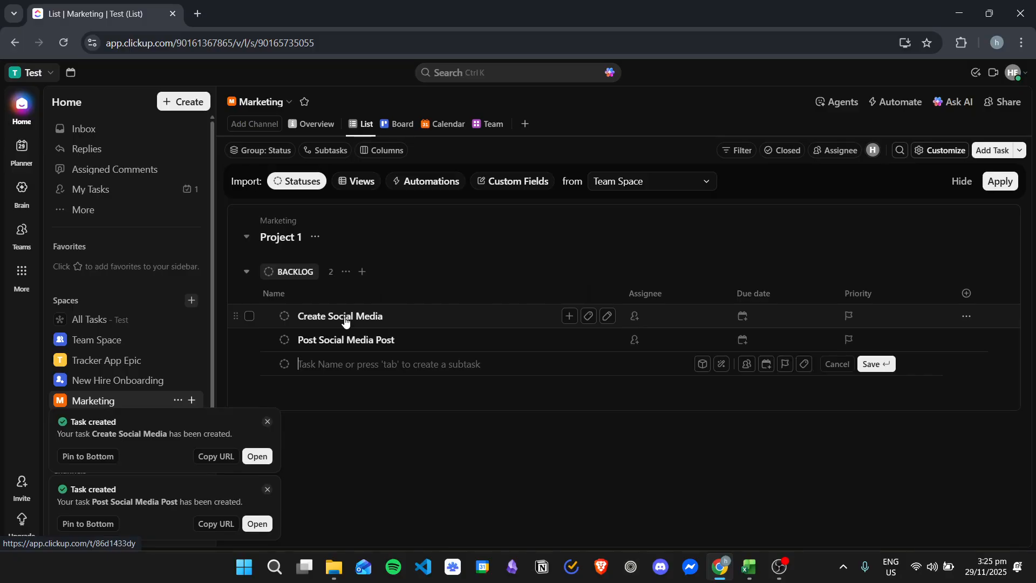
{"action": "type", "text": "Engage with S"}
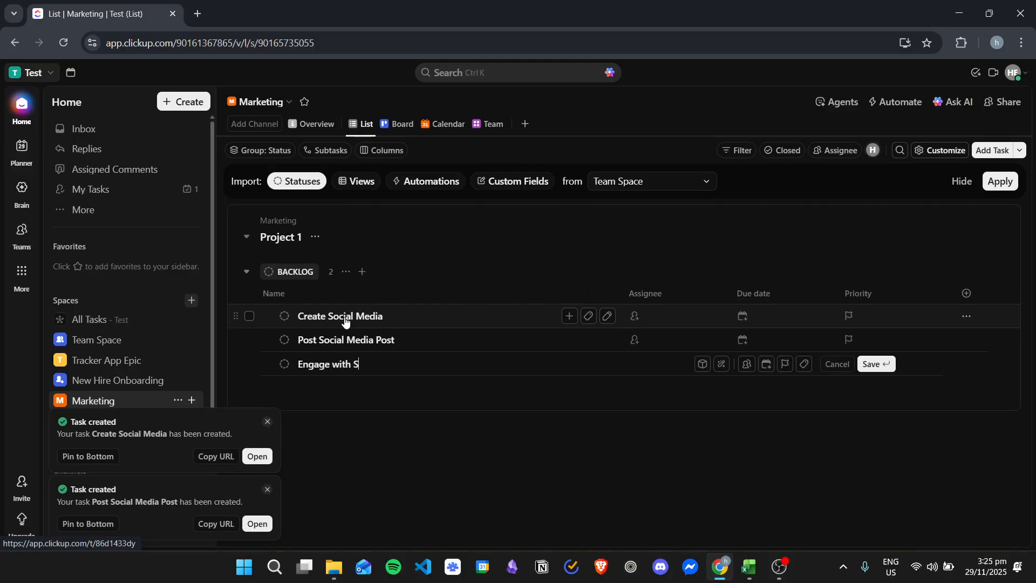
{"action": "type", "text": "ponsorshi"}
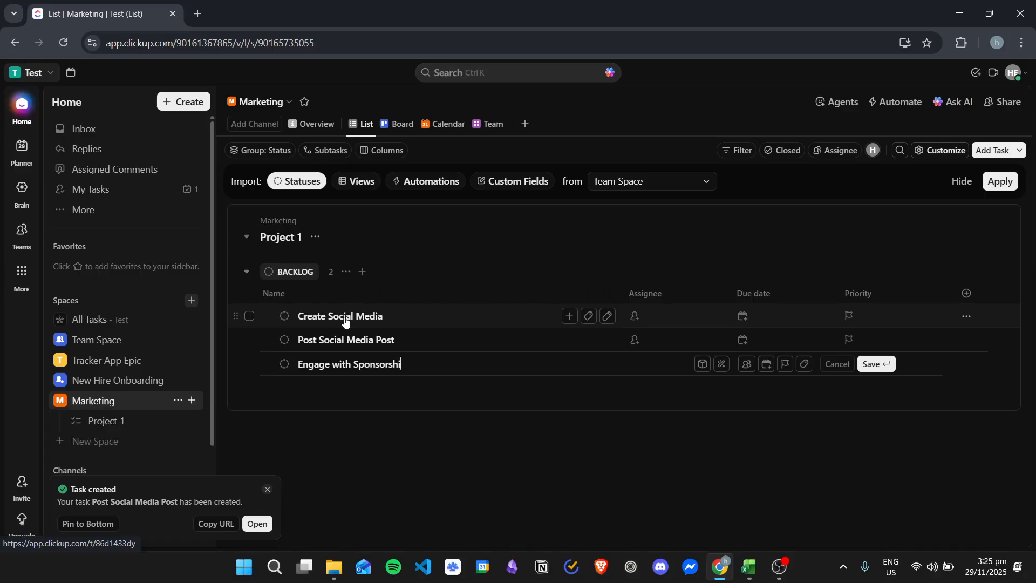
{"action": "type", "text": "ps"}
{"action": "key", "text": "Return"}
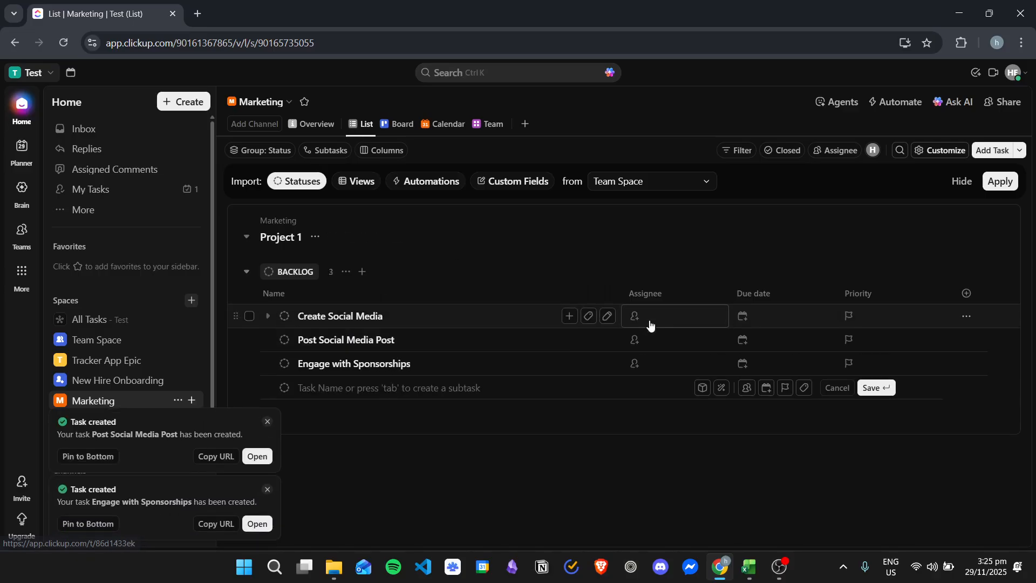
Assign Create Social Media to member HE, and Post Social Media Post and Engage with Sponsorships to member TH
{"action": "left_click", "coordinate": [650, 323]}
{"action": "left_click", "coordinate": [659, 332]}
{"action": "left_click", "coordinate": [665, 344]}
{"action": "left_click", "coordinate": [679, 356]}
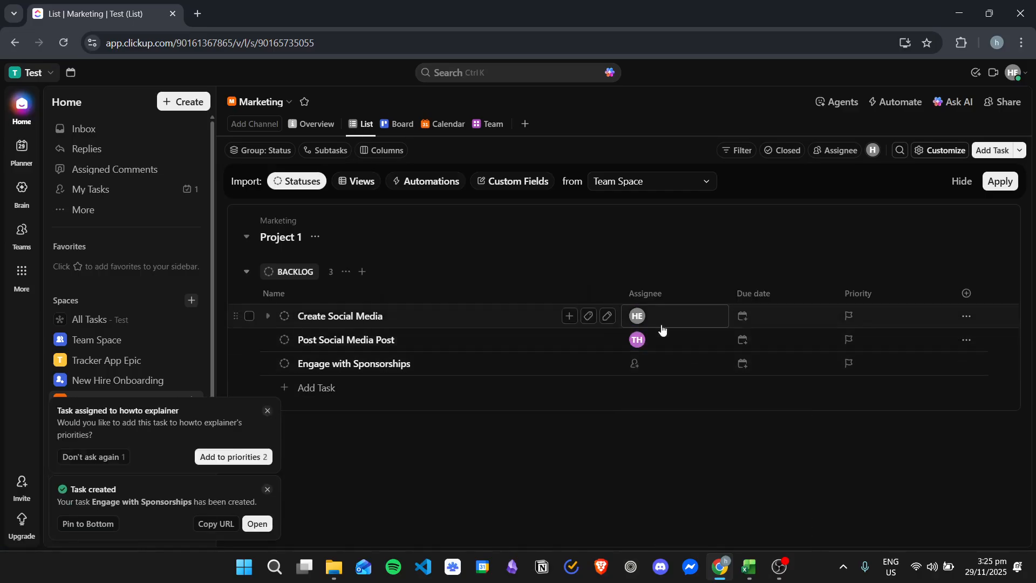
{"action": "left_click", "coordinate": [663, 369]}
{"action": "left_click", "coordinate": [683, 353]}
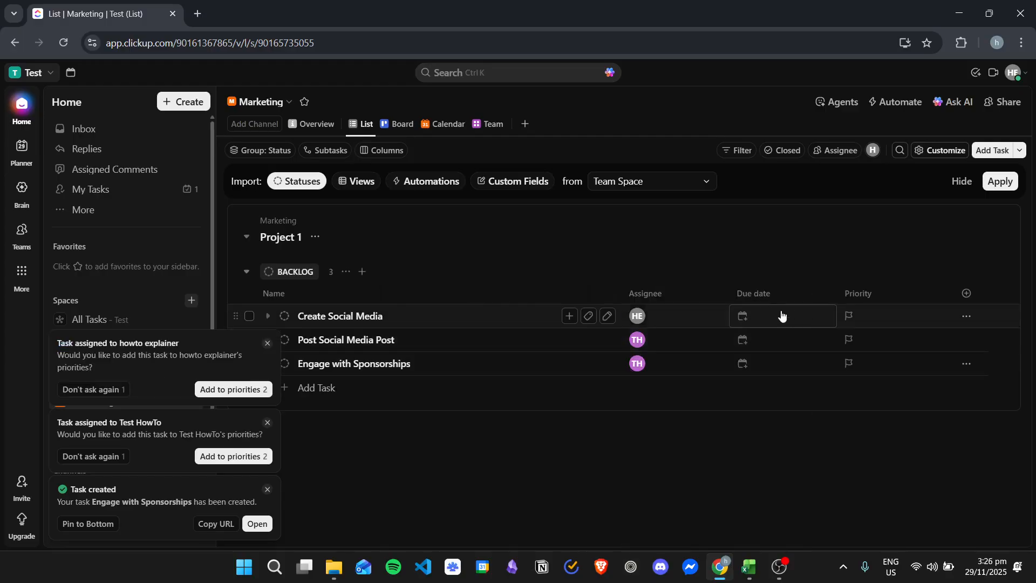
Set the due dates to Monday for Create Social Media, Tuesday for Post Social Media Post and Wednesday for Engage with Sponsorships
{"action": "left_click", "coordinate": [770, 314]}
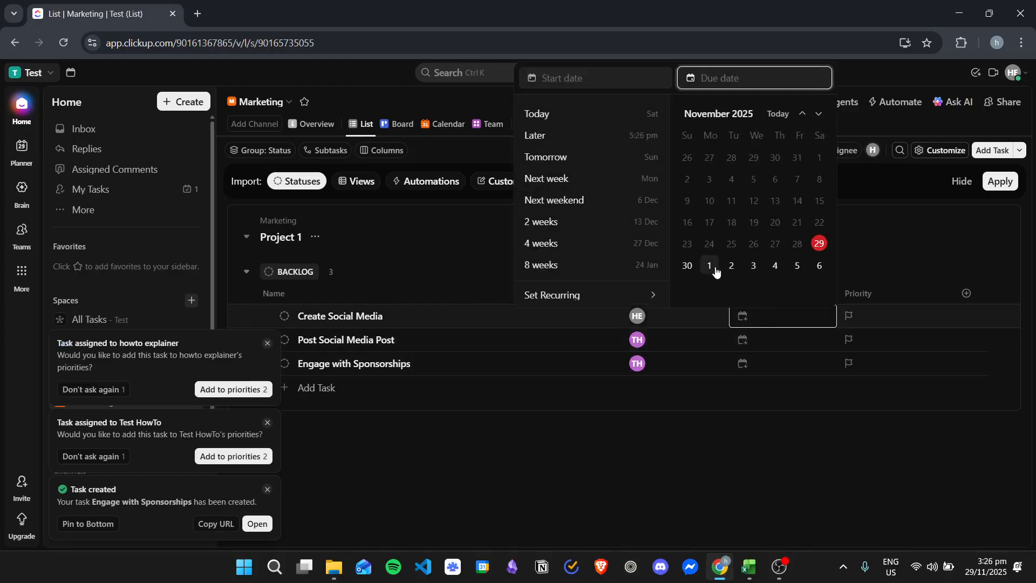
{"action": "left_click", "coordinate": [715, 271]}
{"action": "left_click", "coordinate": [756, 345]}
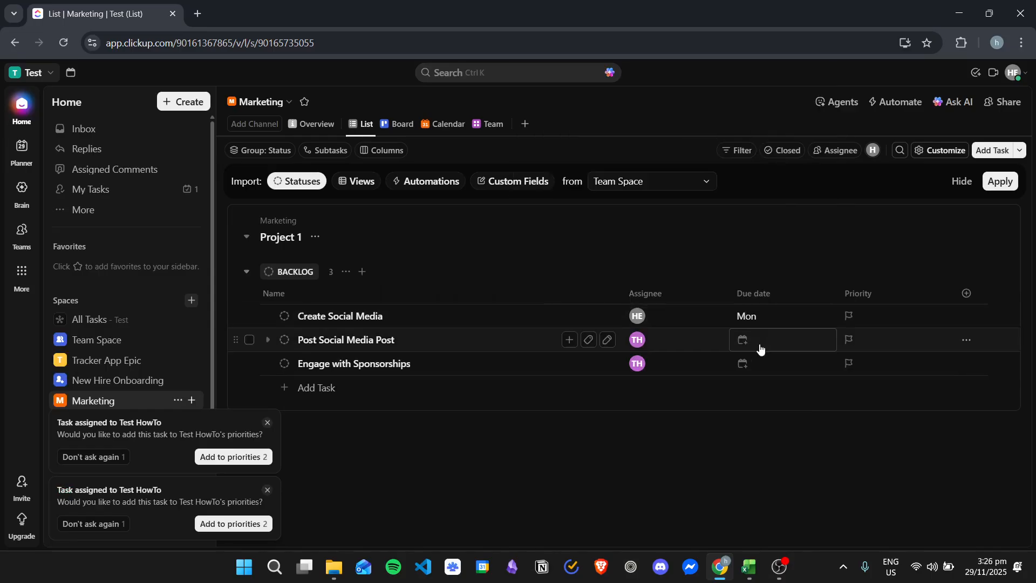
{"action": "left_click", "coordinate": [766, 342]}
{"action": "left_click", "coordinate": [735, 289]}
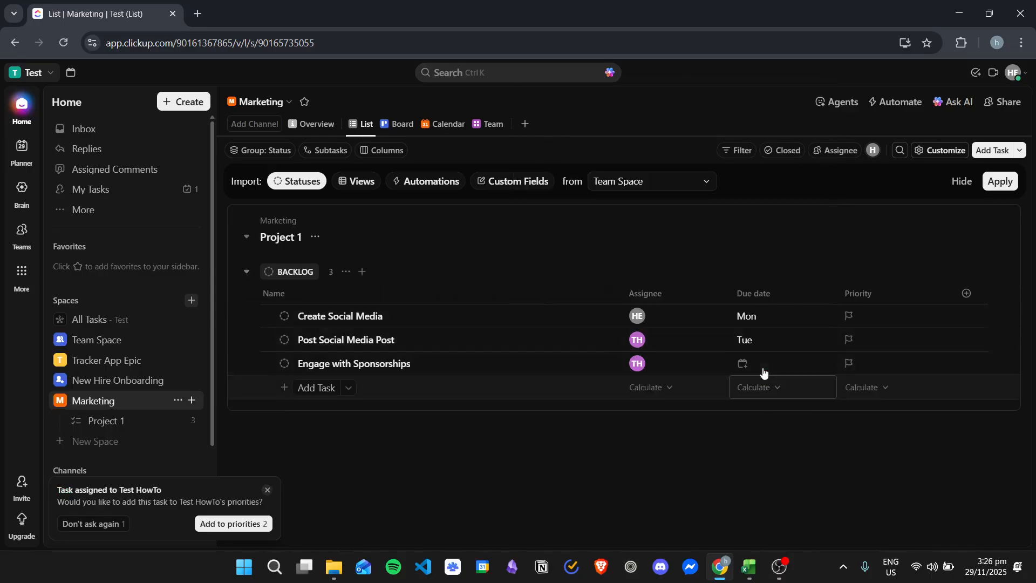
{"action": "left_click", "coordinate": [762, 365]}
{"action": "left_click", "coordinate": [753, 308]}
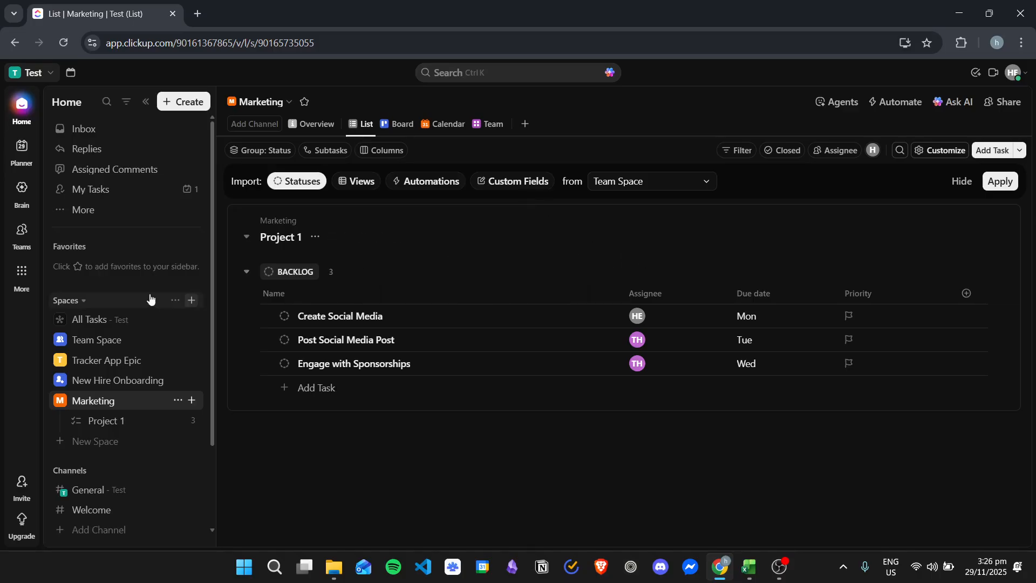
Start creating another space from a template and search the space templates for "marketing"
{"action": "left_click", "coordinate": [193, 301]}
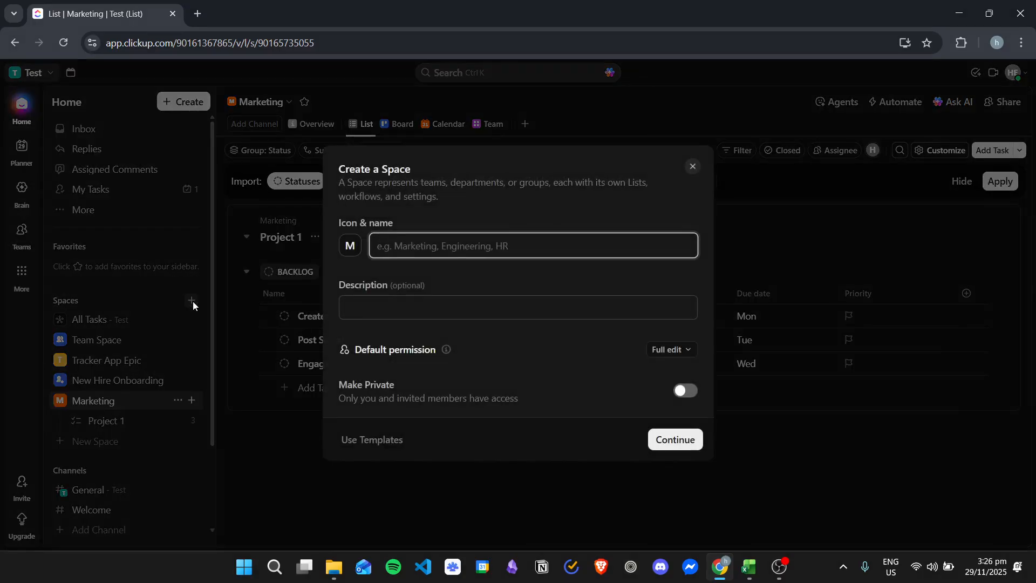
{"action": "left_click", "coordinate": [384, 448]}
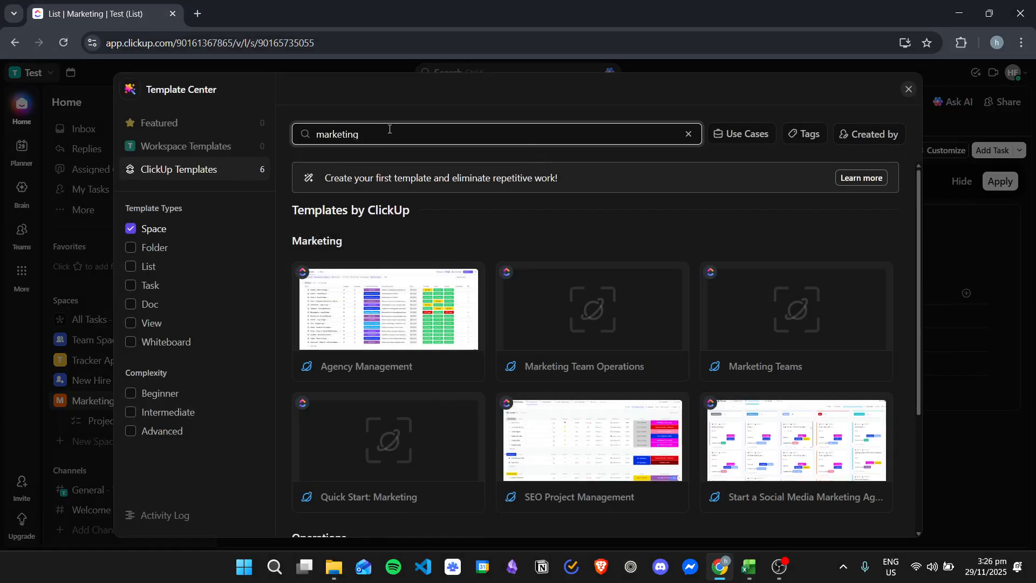
{"action": "scroll", "coordinate": [661, 308], "scroll_direction": "down", "scroll_amount": 4}
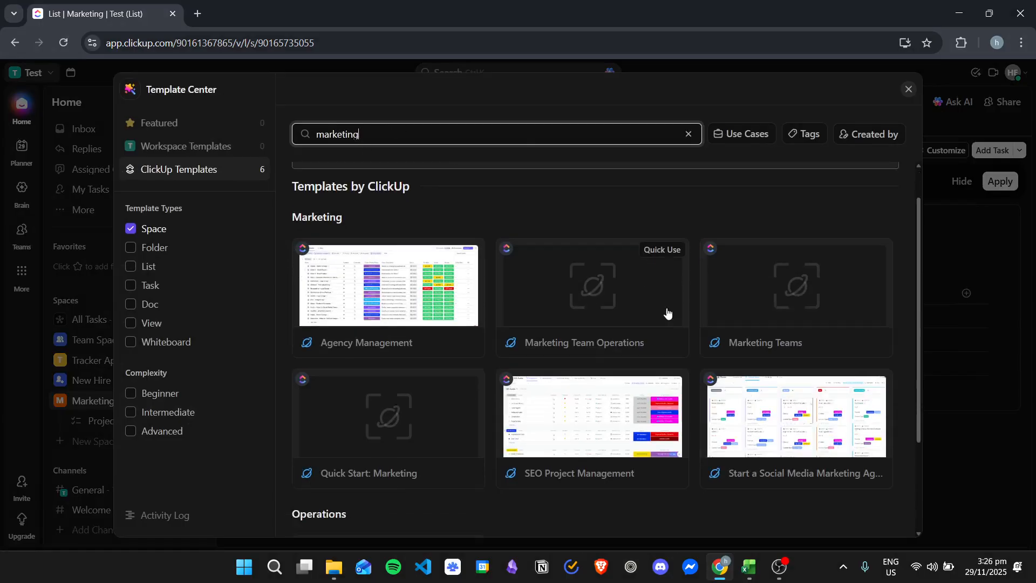
{"action": "scroll", "coordinate": [748, 343], "scroll_direction": "up", "scroll_amount": 4}
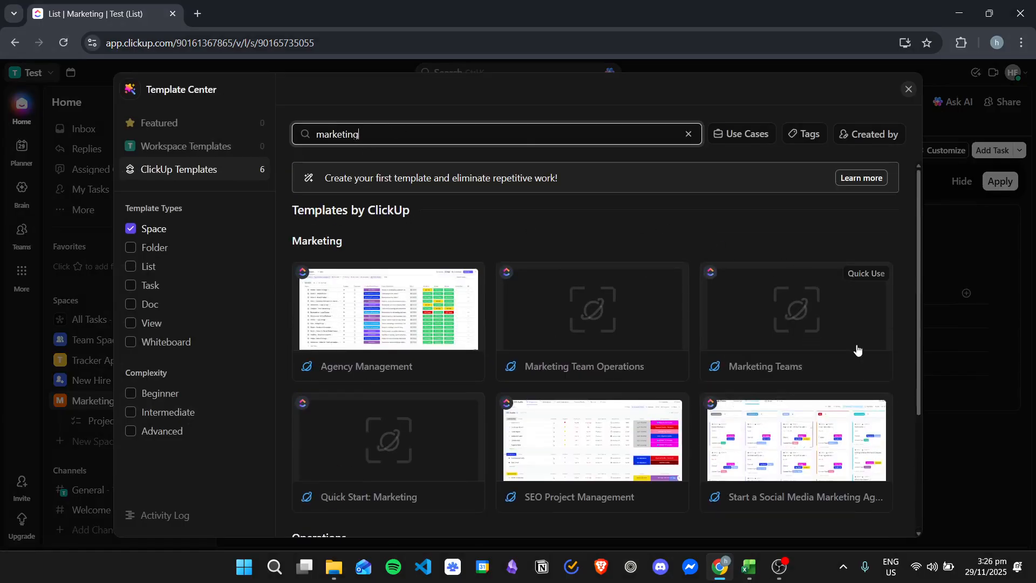
{"action": "scroll", "coordinate": [810, 335], "scroll_direction": "down", "scroll_amount": 2}
{"action": "scroll", "coordinate": [687, 325], "scroll_direction": "up", "scroll_amount": 2}
Browse the marketing templates of all types without the Space filter, and restore the filter
{"action": "left_click", "coordinate": [130, 230]}
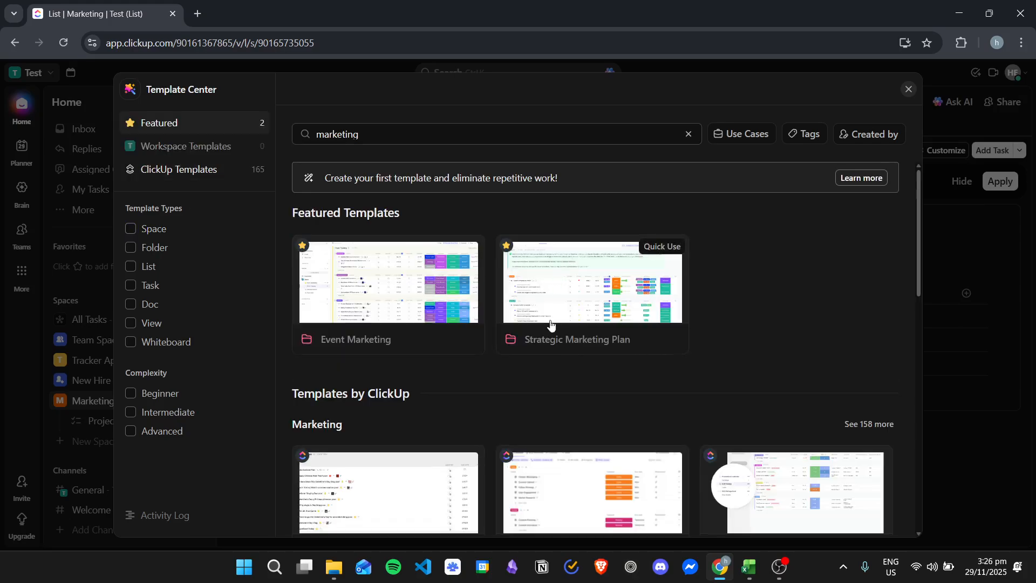
{"action": "scroll", "coordinate": [551, 292], "scroll_direction": "down", "scroll_amount": 6}
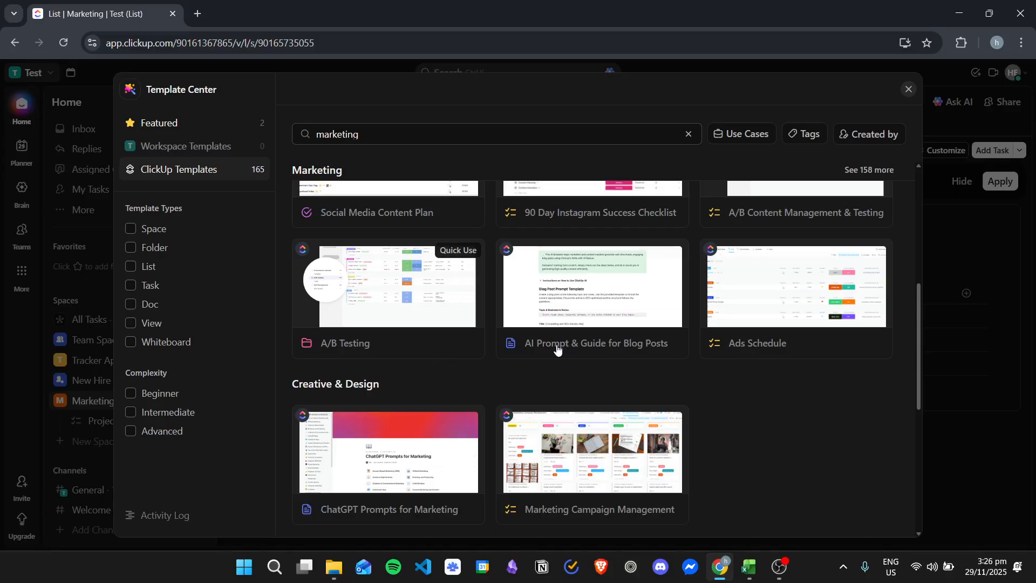
{"action": "scroll", "coordinate": [702, 367], "scroll_direction": "up", "scroll_amount": 6}
{"action": "left_click", "coordinate": [130, 229]}
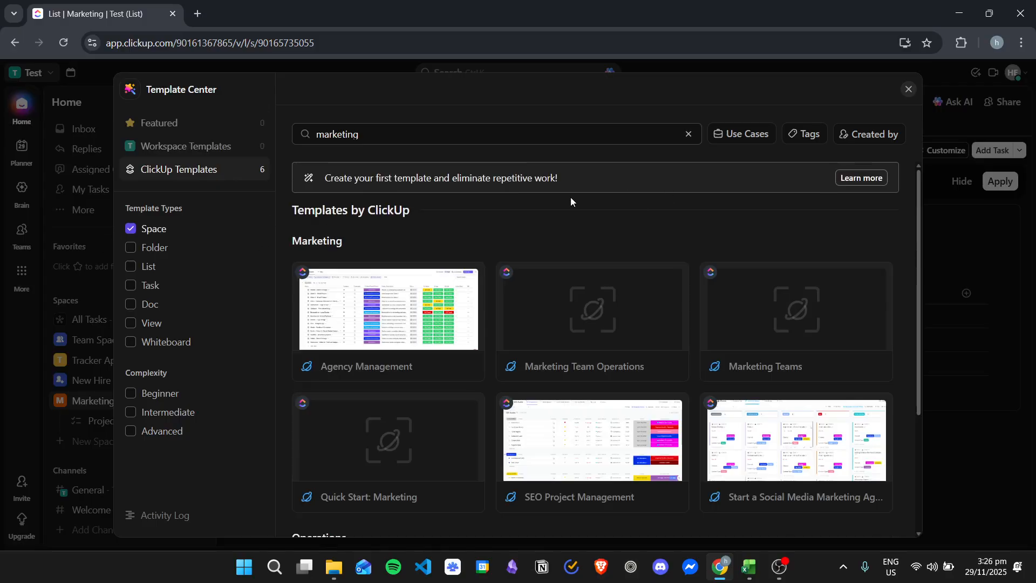
Review the Marketing Teams space template's details and open its setup form for use
{"action": "scroll", "coordinate": [798, 276], "scroll_direction": "down", "scroll_amount": 1}
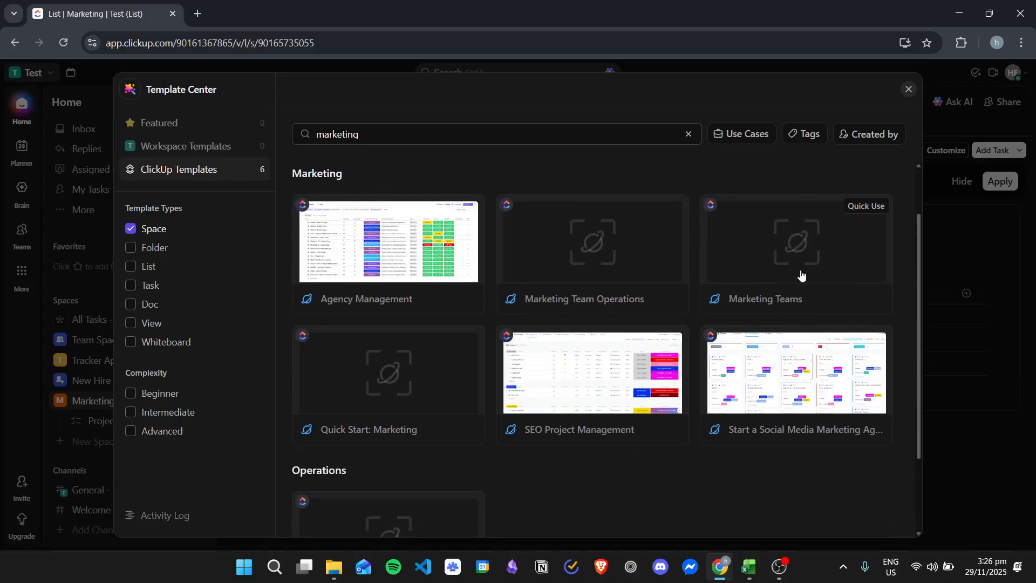
{"action": "left_click", "coordinate": [829, 271]}
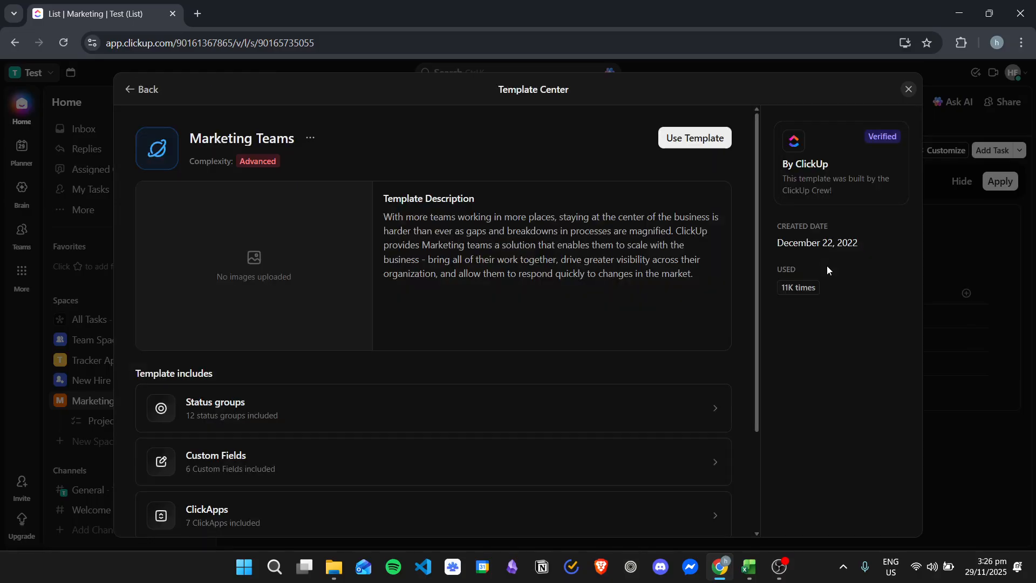
{"action": "scroll", "coordinate": [459, 224], "scroll_direction": "down", "scroll_amount": 2}
{"action": "scroll", "coordinate": [458, 222], "scroll_direction": "up", "scroll_amount": 3}
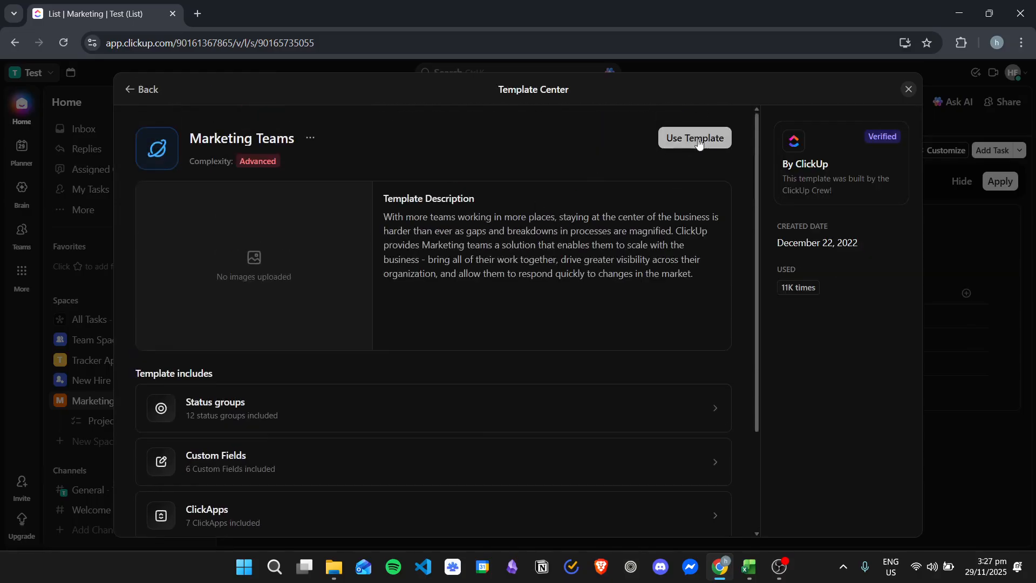
{"action": "left_click", "coordinate": [698, 142]}
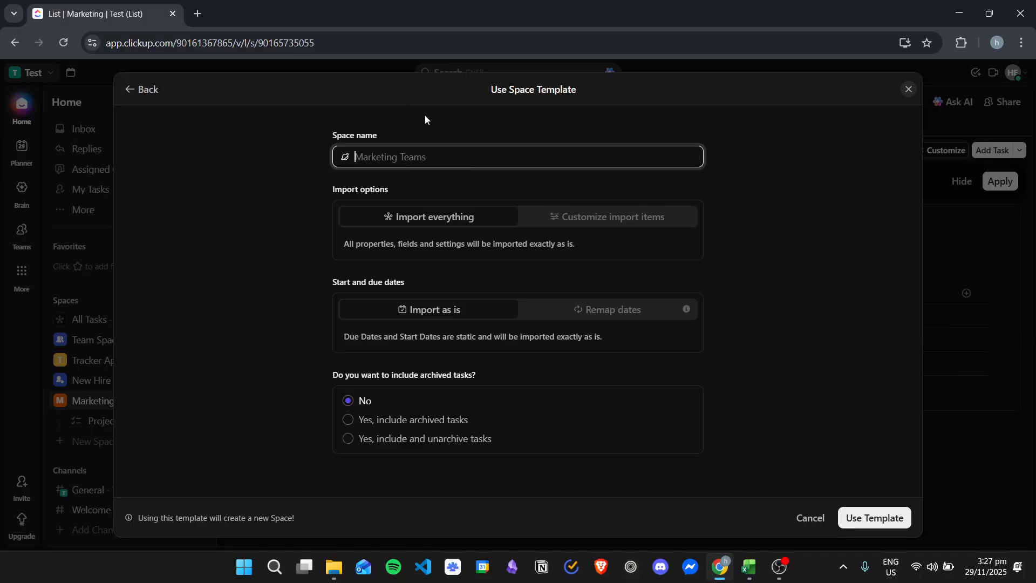
Review the customizable import items for the template, and return to importing everything
{"action": "left_click", "coordinate": [620, 223]}
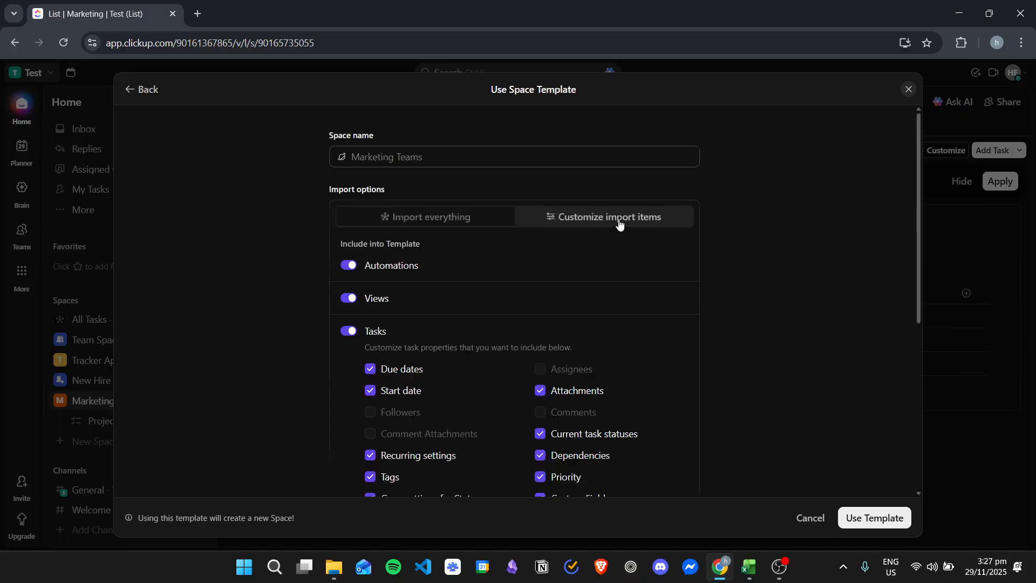
{"action": "scroll", "coordinate": [589, 302], "scroll_direction": "down", "scroll_amount": 2}
{"action": "scroll", "coordinate": [594, 339], "scroll_direction": "down", "scroll_amount": 3}
{"action": "scroll", "coordinate": [601, 331], "scroll_direction": "up", "scroll_amount": 4}
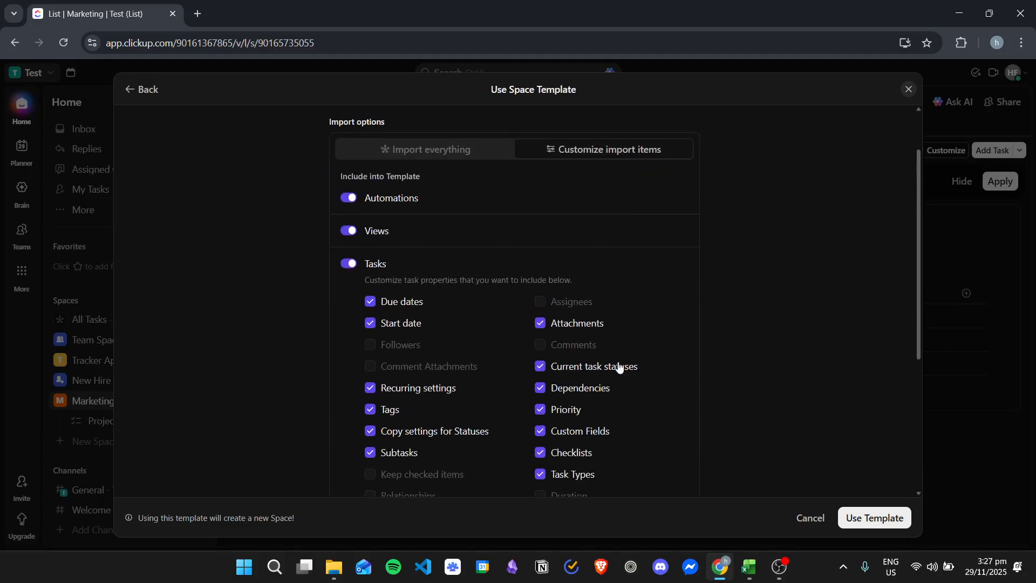
{"action": "left_click", "coordinate": [451, 151]}
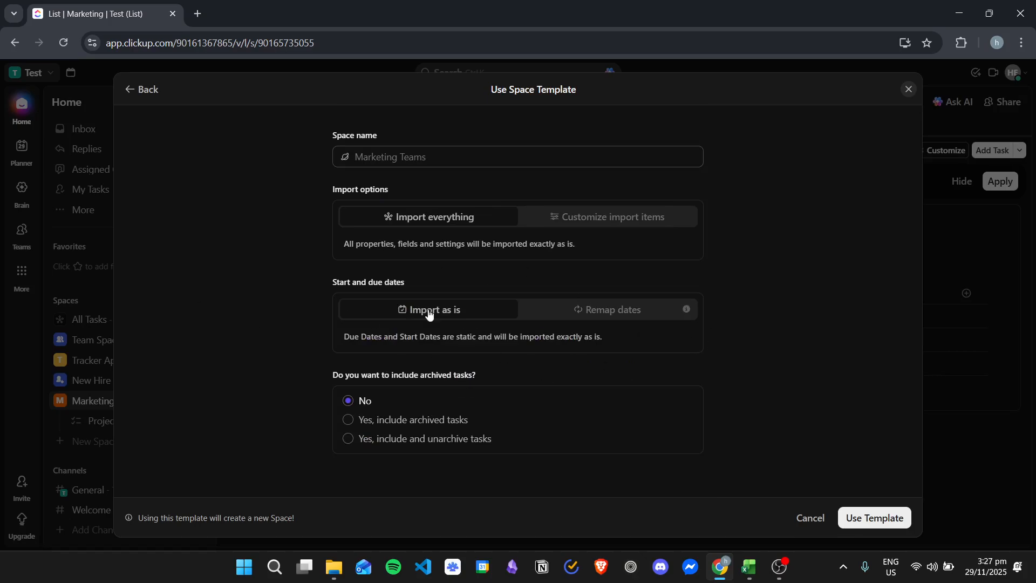
Remap the template's dates, choosing Monday, December 1 as the start date and 8 weeks out, 2026-01-24, as the end date
{"action": "left_click", "coordinate": [608, 309]}
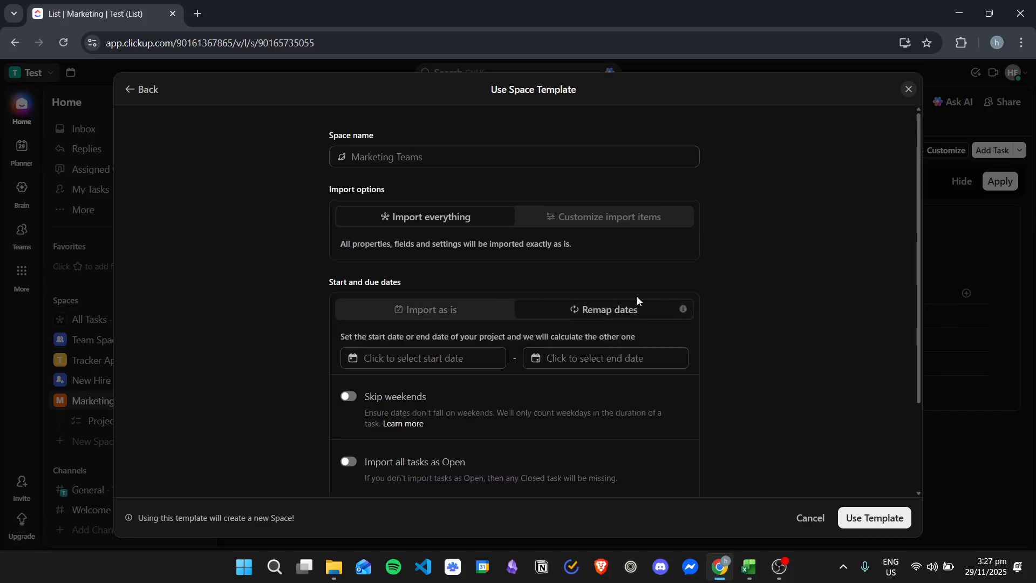
{"action": "scroll", "coordinate": [539, 313], "scroll_direction": "down", "scroll_amount": 1}
{"action": "left_click", "coordinate": [438, 291]}
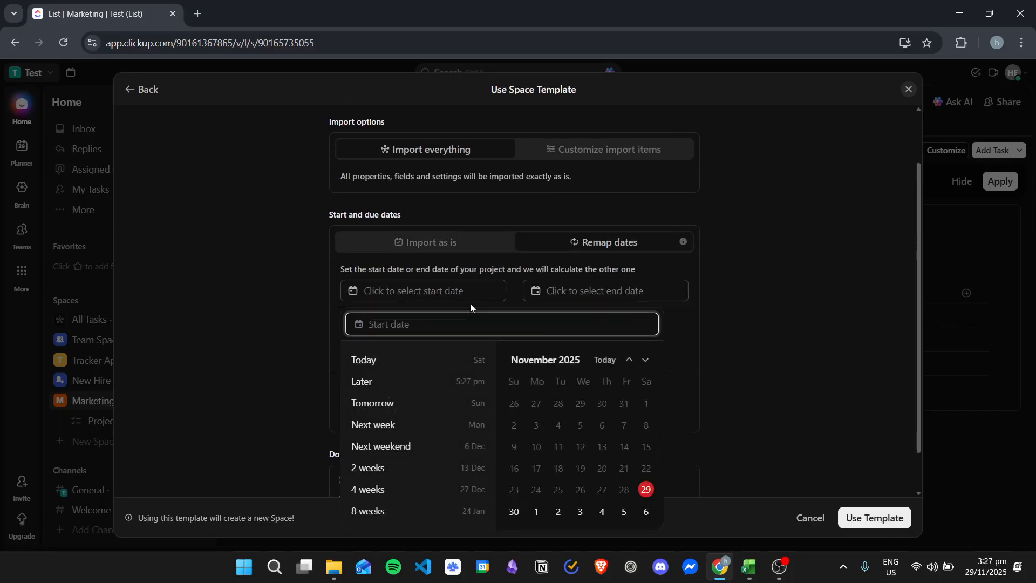
{"action": "left_click", "coordinate": [537, 510]}
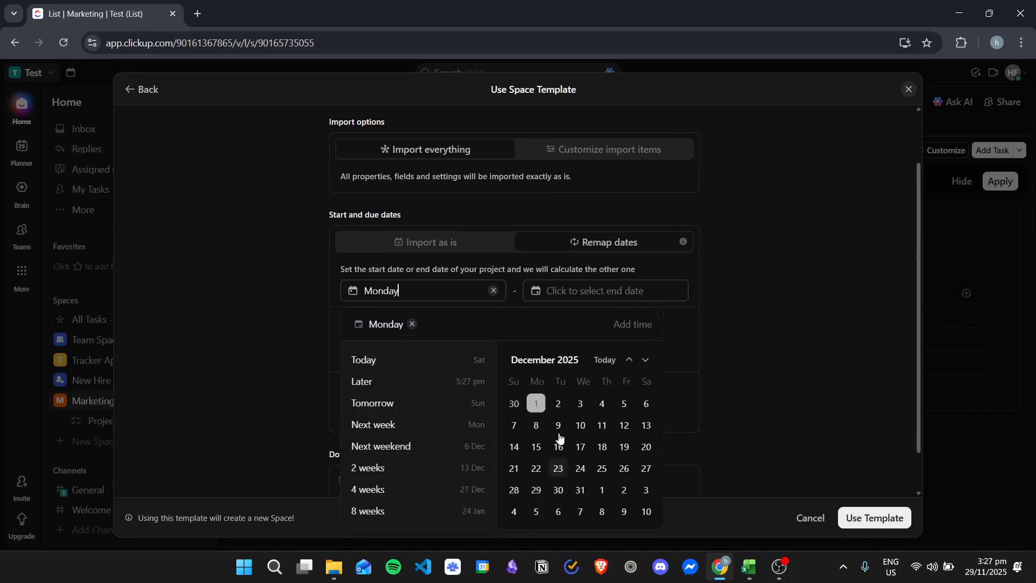
{"action": "left_click", "coordinate": [613, 290]}
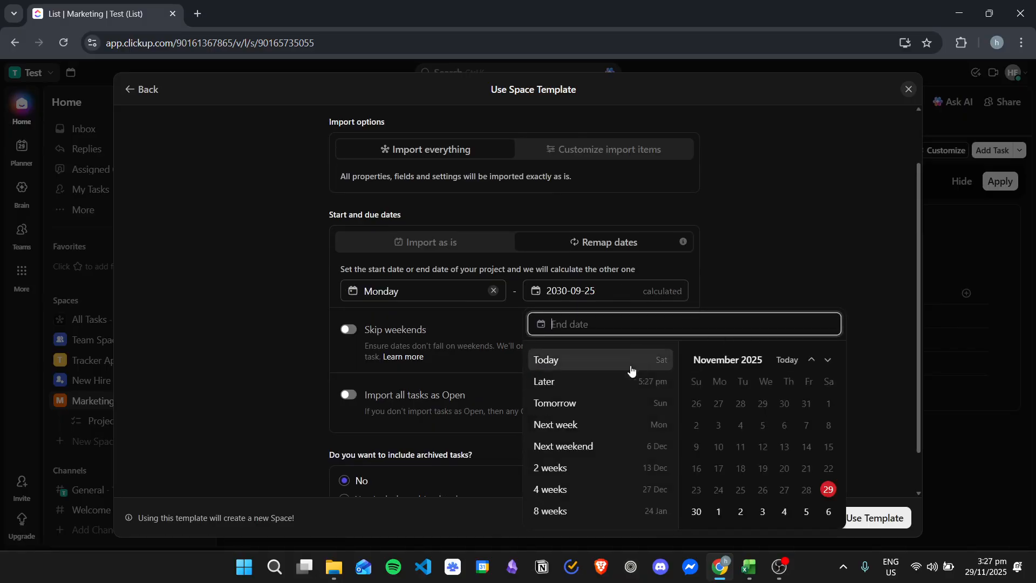
{"action": "left_click", "coordinate": [634, 511]}
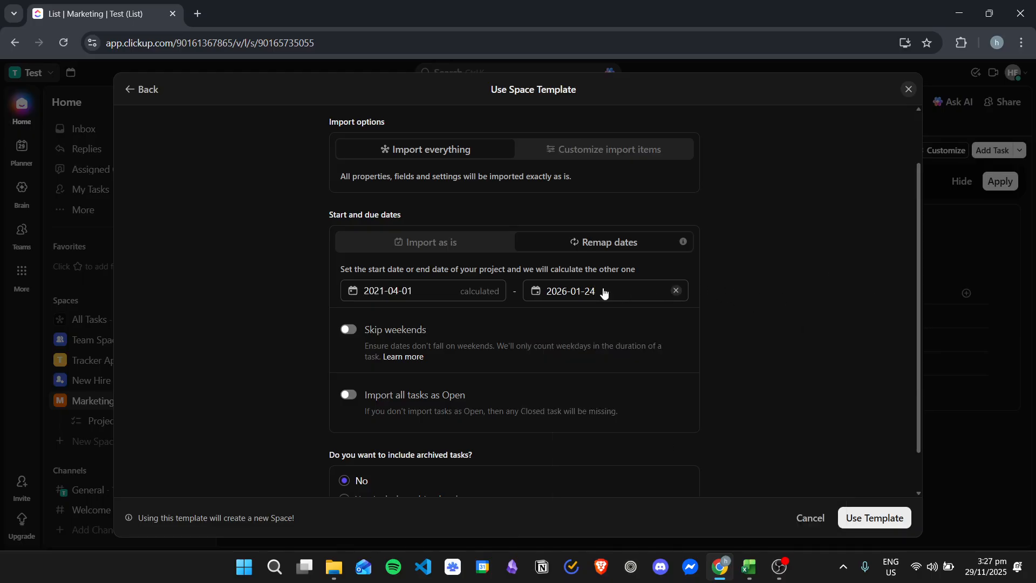
Create the Marketing Teams space from the template and check the import's progress
{"action": "scroll", "coordinate": [513, 294], "scroll_direction": "down", "scroll_amount": 1}
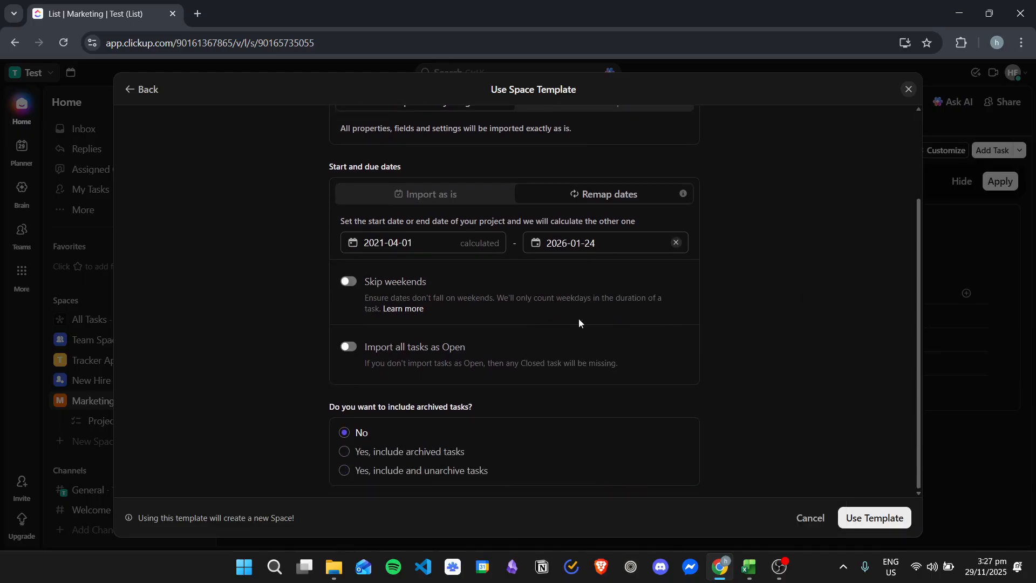
{"action": "left_click", "coordinate": [878, 512]}
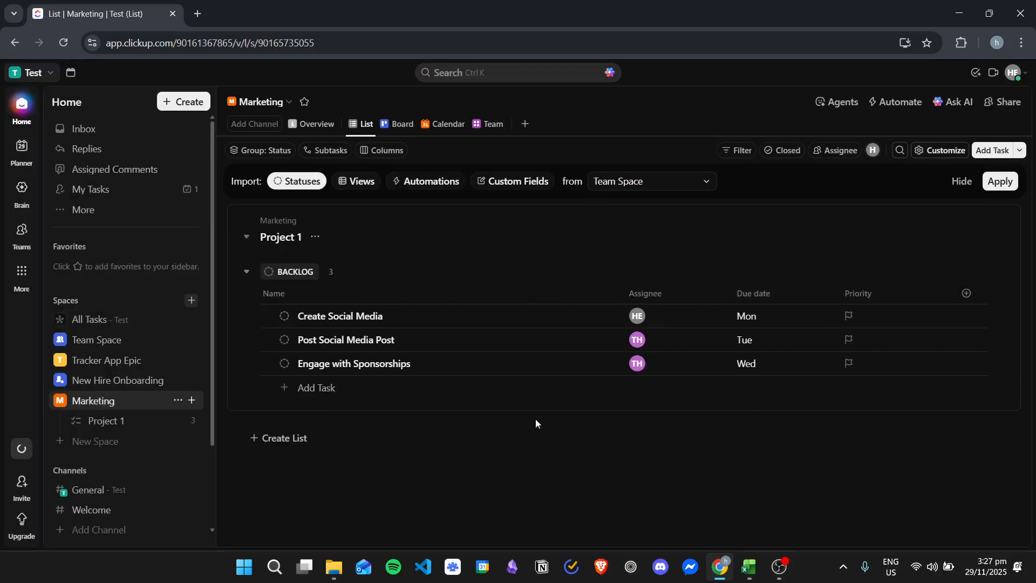
{"action": "left_click", "coordinate": [22, 448]}
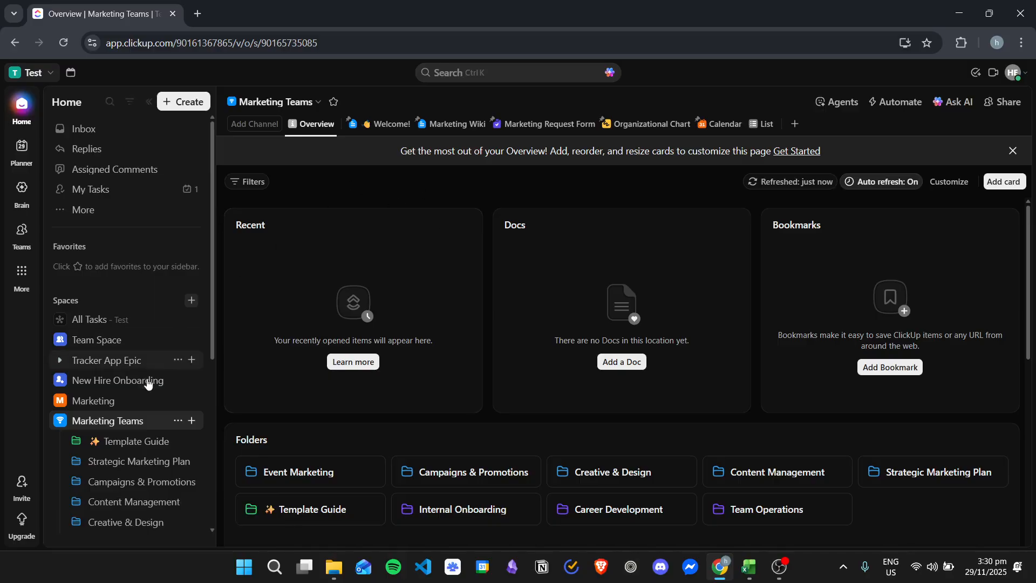
Open the Template Guide folder of the Marketing Teams space and read through its Template Guide document
{"action": "scroll", "coordinate": [81, 420], "scroll_direction": "down", "scroll_amount": 3}
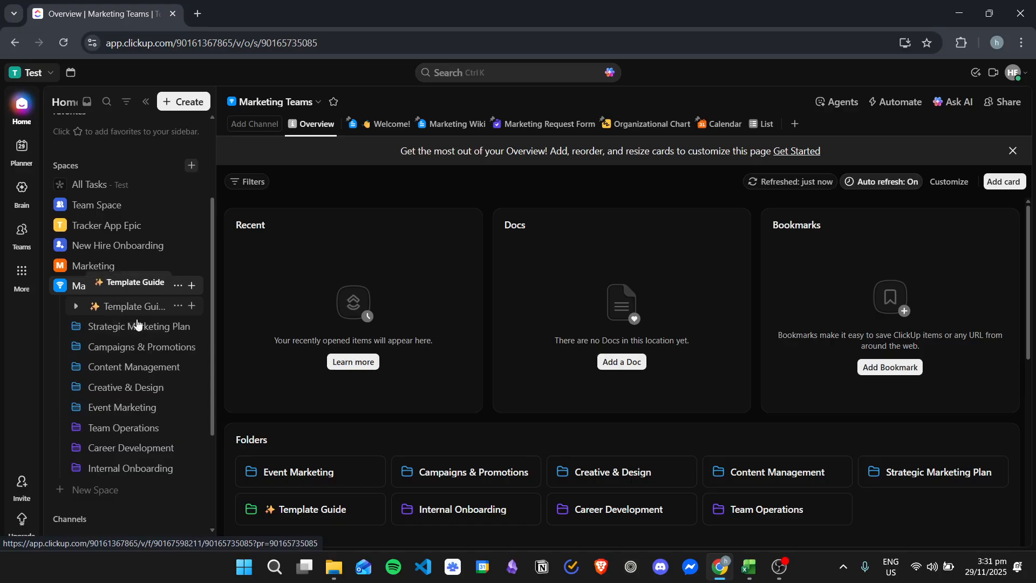
{"action": "left_click", "coordinate": [128, 307]}
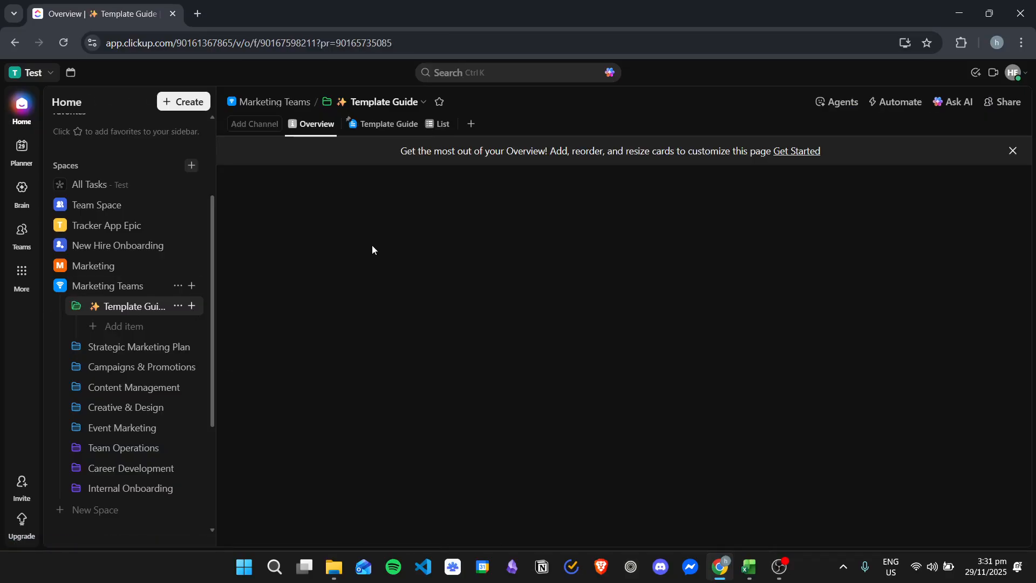
{"action": "left_click", "coordinate": [75, 306]}
{"action": "left_click", "coordinate": [128, 306]}
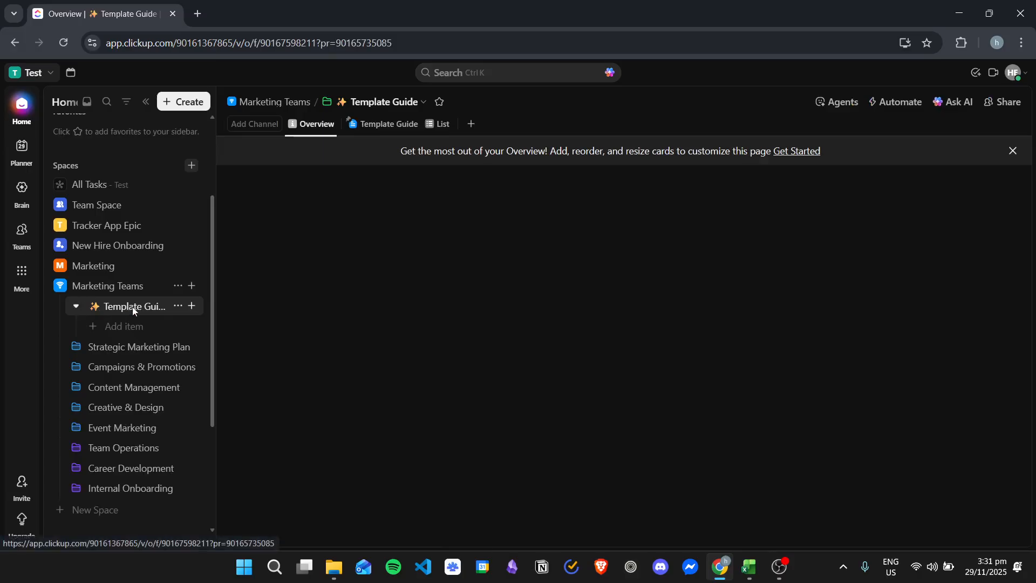
{"action": "left_click", "coordinate": [395, 124]}
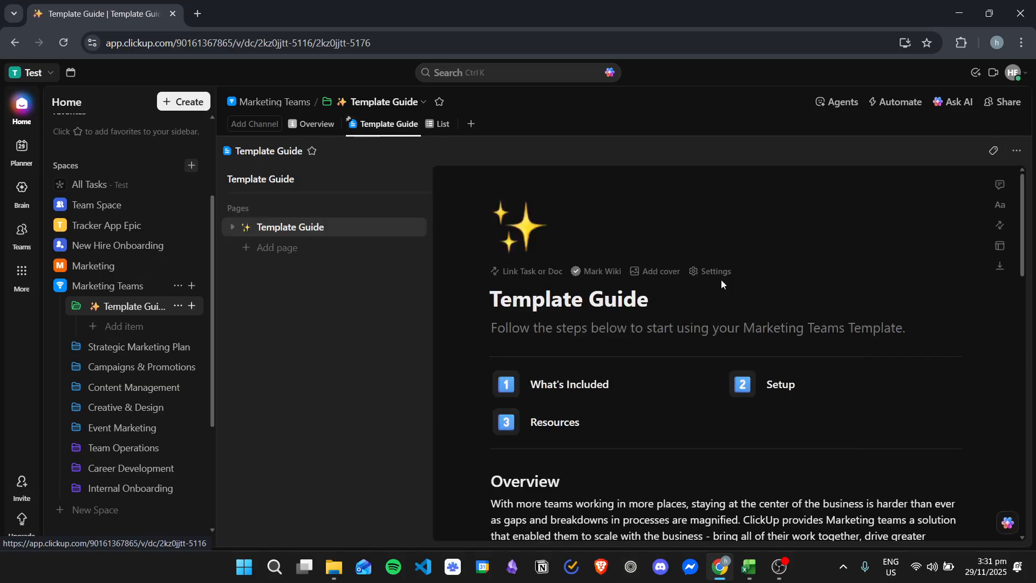
{"action": "scroll", "coordinate": [814, 293], "scroll_direction": "down", "scroll_amount": 4}
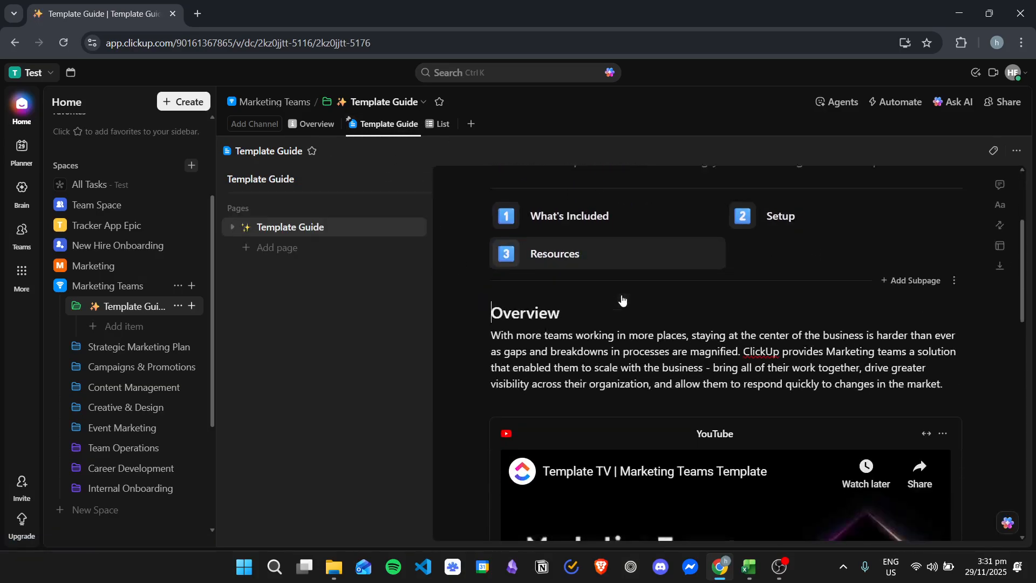
{"action": "scroll", "coordinate": [731, 289], "scroll_direction": "down", "scroll_amount": 1}
{"action": "scroll", "coordinate": [635, 236], "scroll_direction": "down", "scroll_amount": 3}
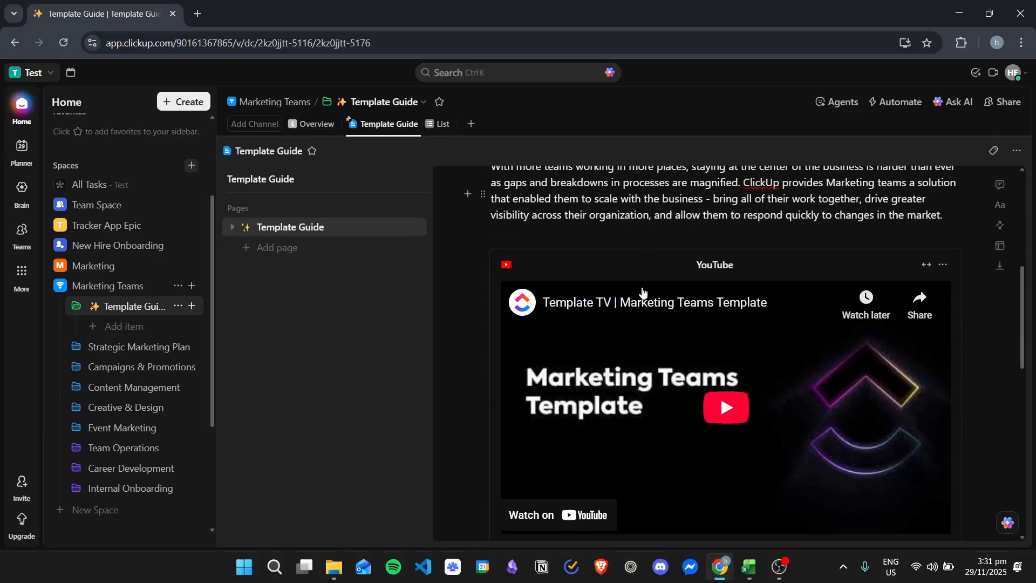
{"action": "scroll", "coordinate": [644, 332], "scroll_direction": "down", "scroll_amount": 4}
{"action": "scroll", "coordinate": [634, 279], "scroll_direction": "down", "scroll_amount": 3}
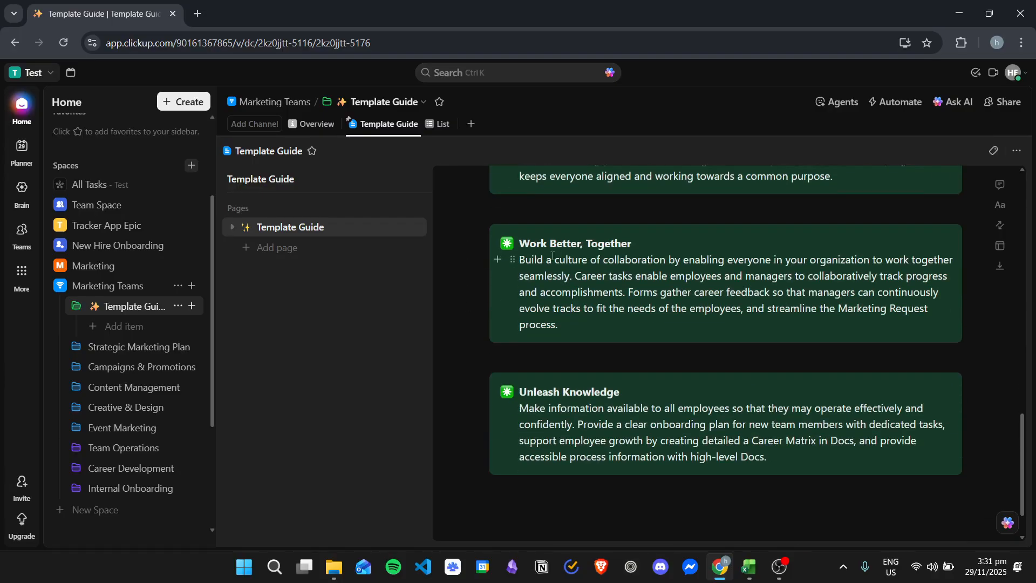
{"action": "scroll", "coordinate": [628, 390], "scroll_direction": "up", "scroll_amount": 2}
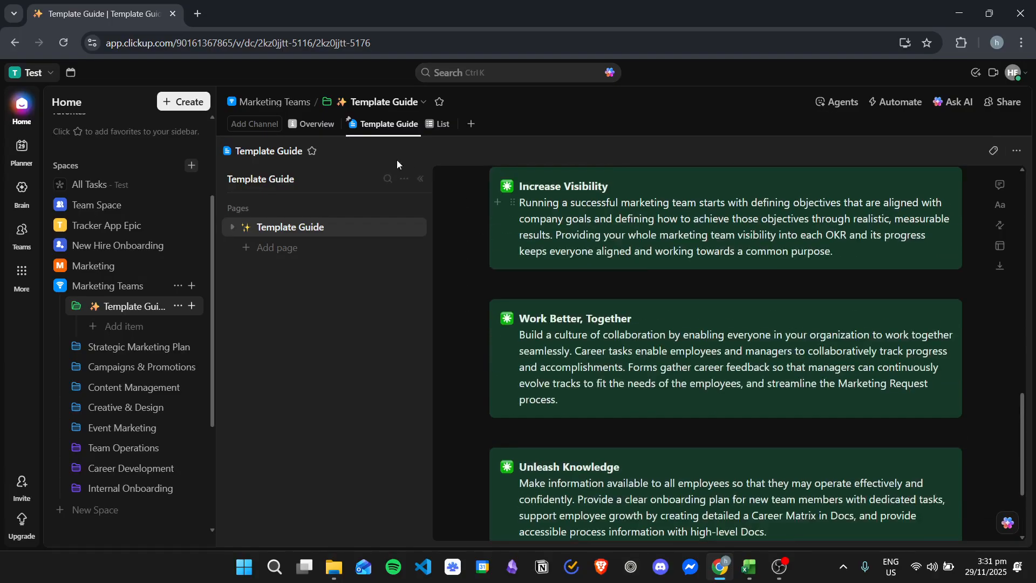
Check the Template Guide folder's List view, and return to the guide document's embedded video
{"action": "left_click", "coordinate": [438, 124]}
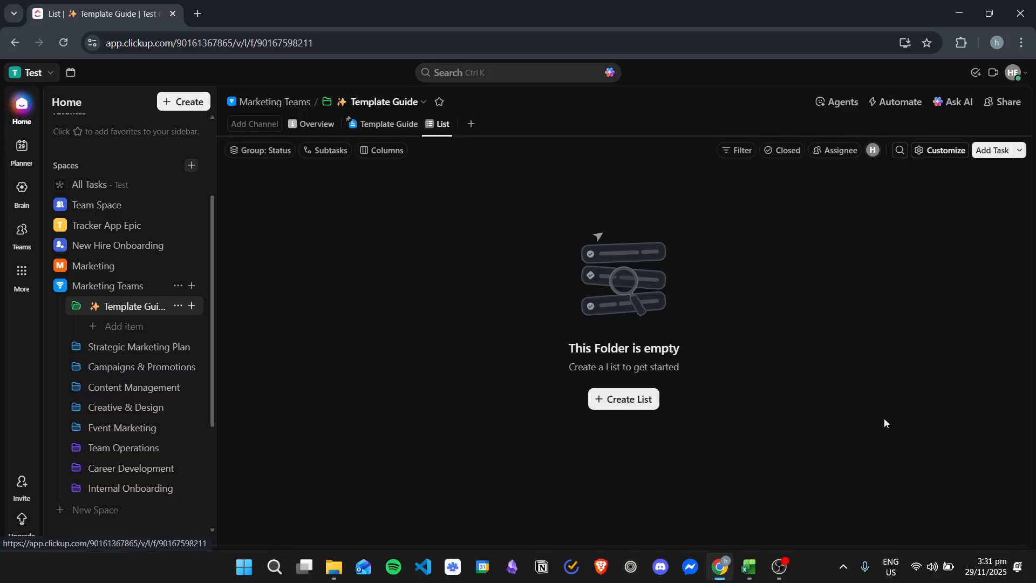
{"action": "left_click", "coordinate": [382, 124]}
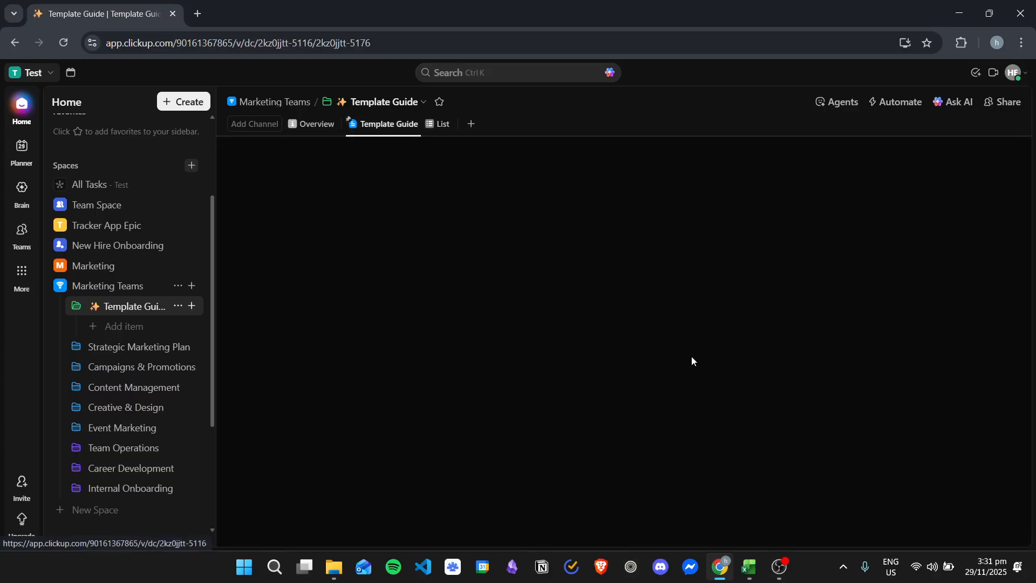
{"action": "scroll", "coordinate": [627, 330], "scroll_direction": "down", "scroll_amount": 2}
{"action": "scroll", "coordinate": [627, 329], "scroll_direction": "down", "scroll_amount": 5}
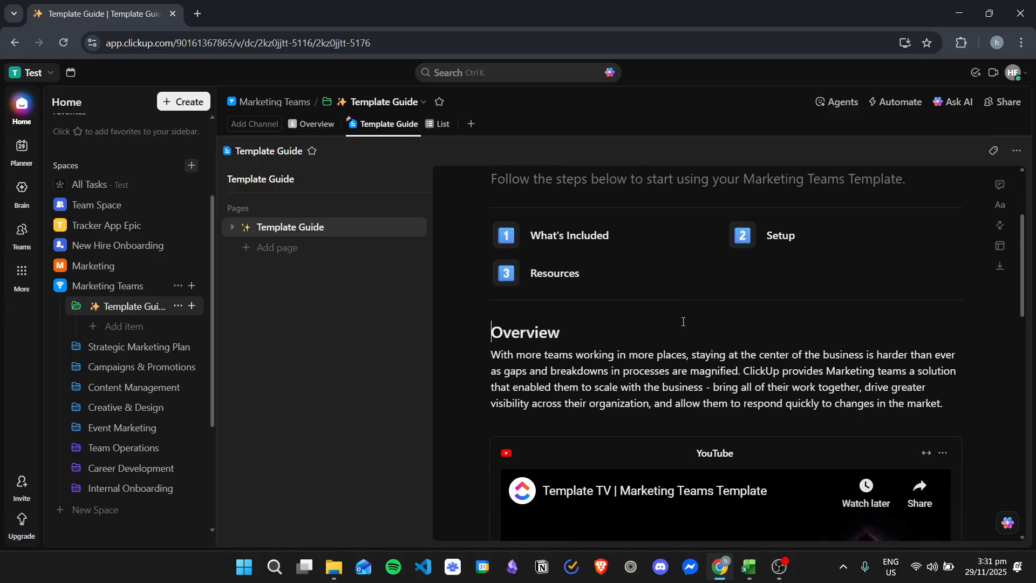
{"action": "scroll", "coordinate": [649, 375], "scroll_direction": "down", "scroll_amount": 1}
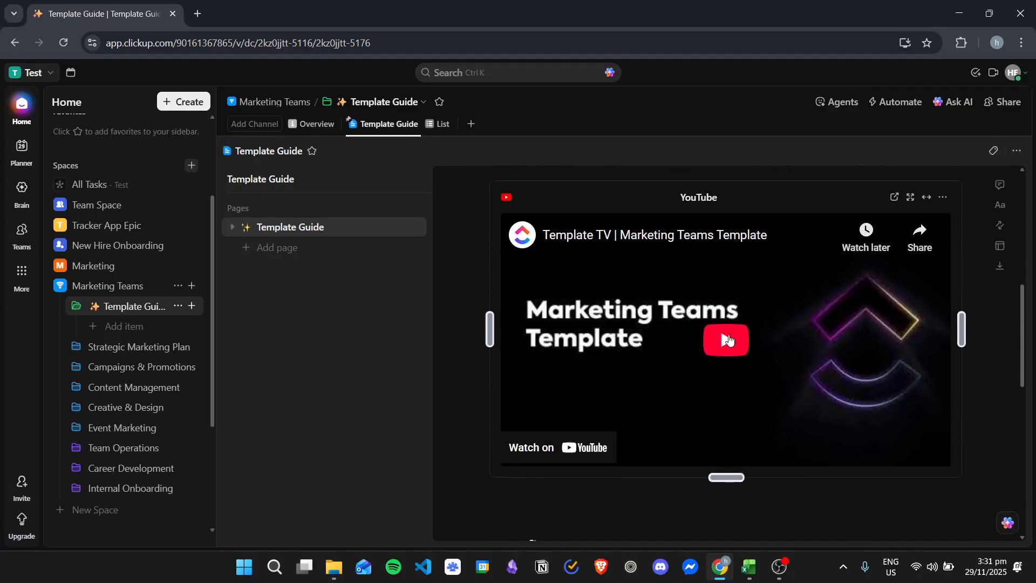
Examine the Strategic Marketing Plan folder's overview and its OKRs and Marketing Plan lists
{"action": "left_click", "coordinate": [114, 348]}
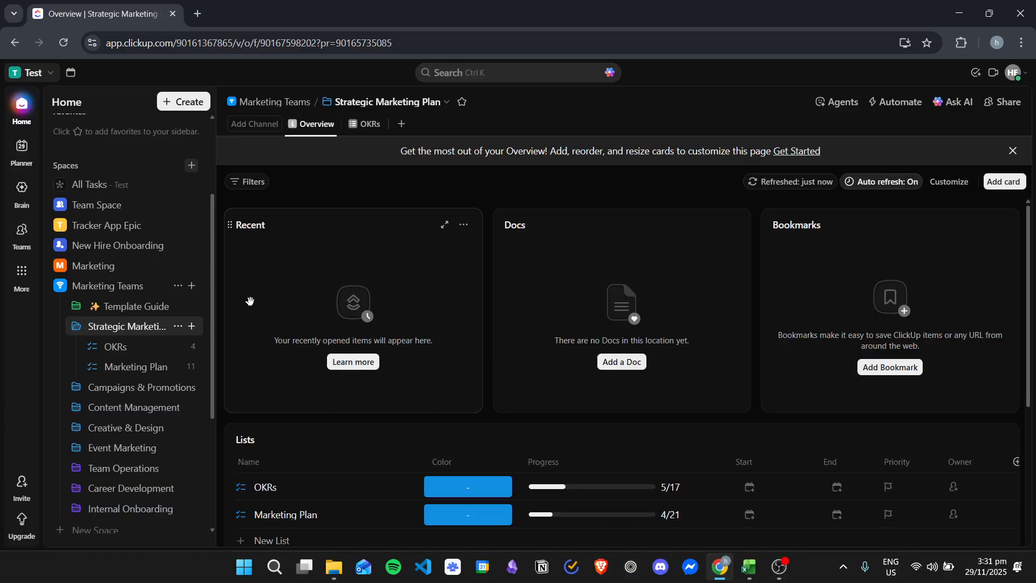
{"action": "scroll", "coordinate": [458, 352], "scroll_direction": "down", "scroll_amount": 5}
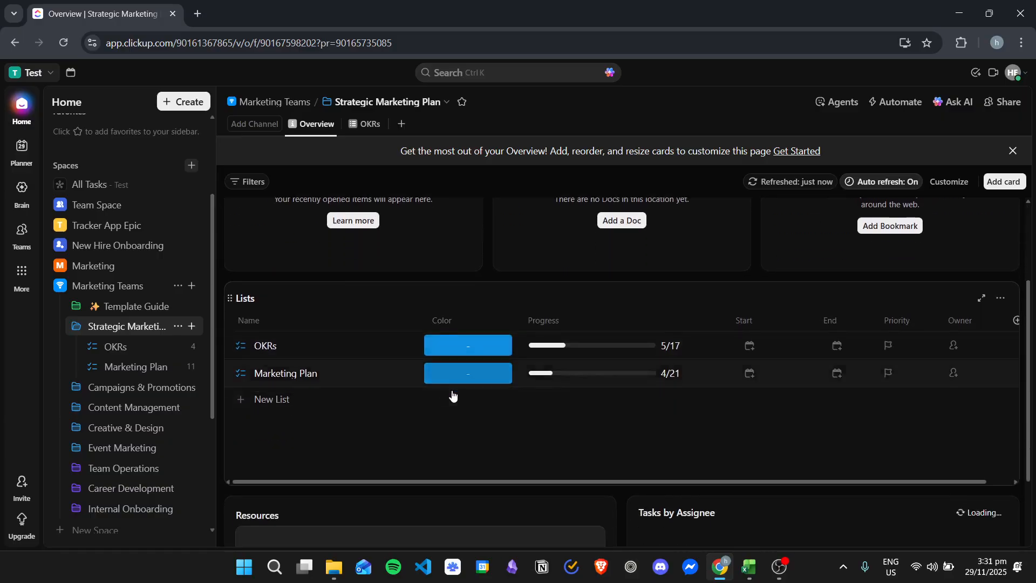
{"action": "left_click", "coordinate": [132, 348]}
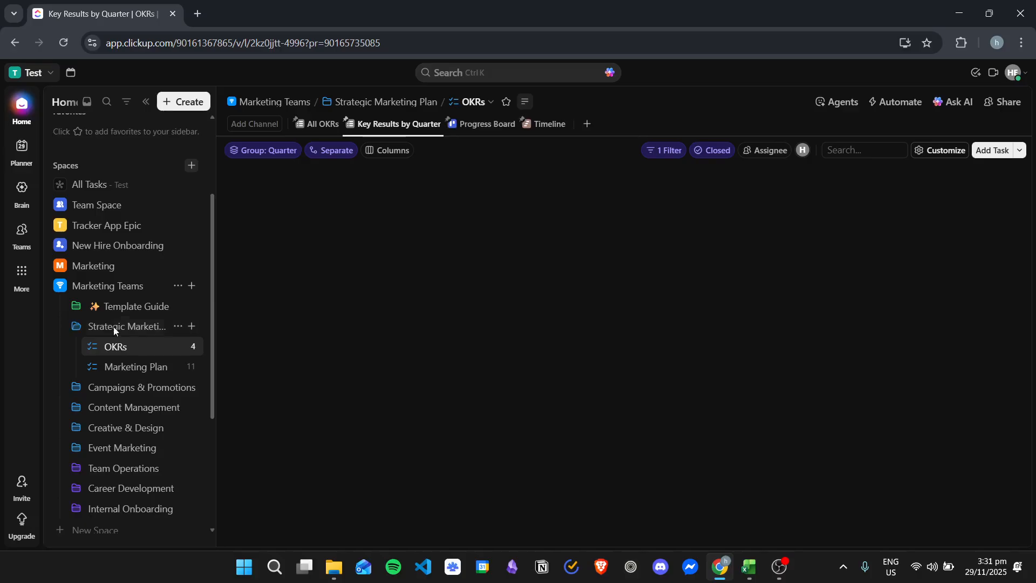
{"action": "scroll", "coordinate": [459, 264], "scroll_direction": "down", "scroll_amount": 8}
{"action": "scroll", "coordinate": [577, 392], "scroll_direction": "up", "scroll_amount": 5}
{"action": "left_click", "coordinate": [105, 368]}
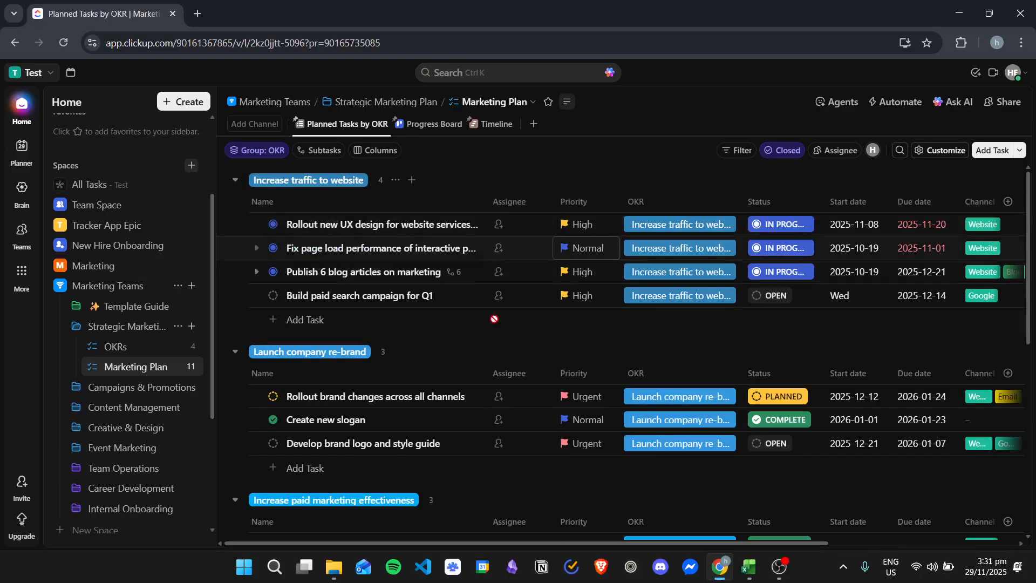
{"action": "scroll", "coordinate": [864, 313], "scroll_direction": "down", "scroll_amount": 4}
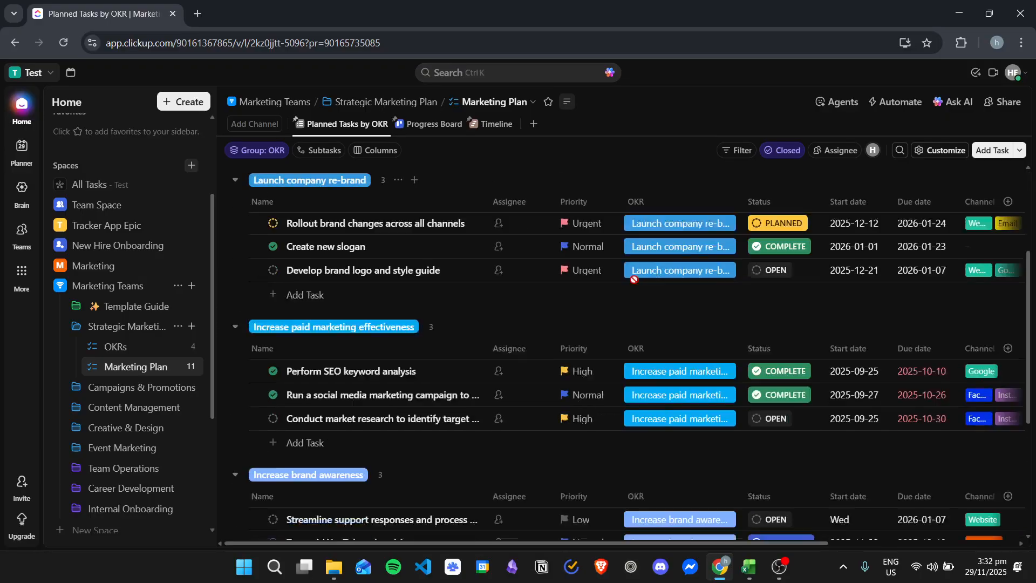
Browse the Campaigns & Promotions, Content Management and Internal Onboarding folders of the Marketing Teams space
{"action": "left_click", "coordinate": [118, 391]}
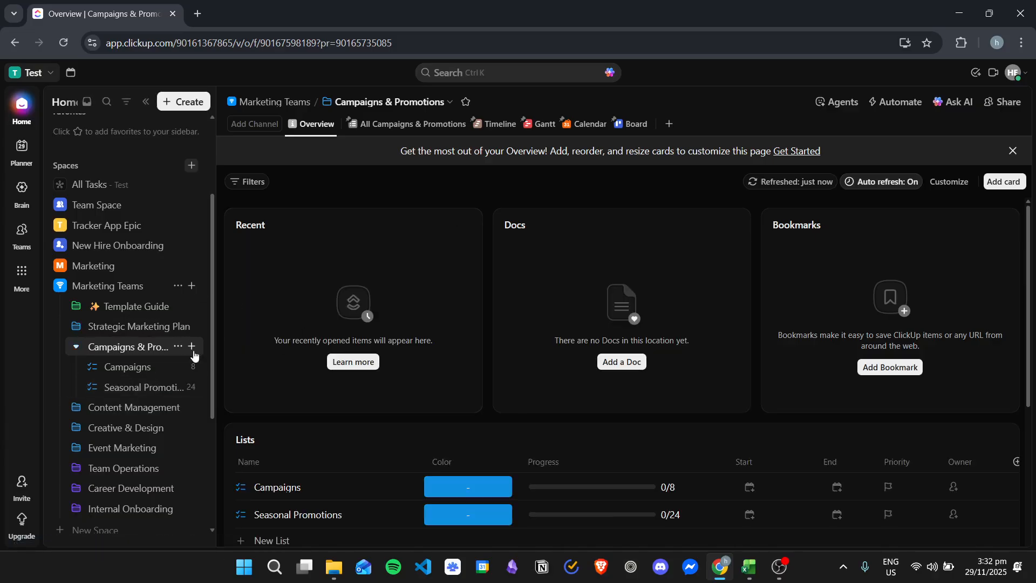
{"action": "left_click", "coordinate": [132, 407]}
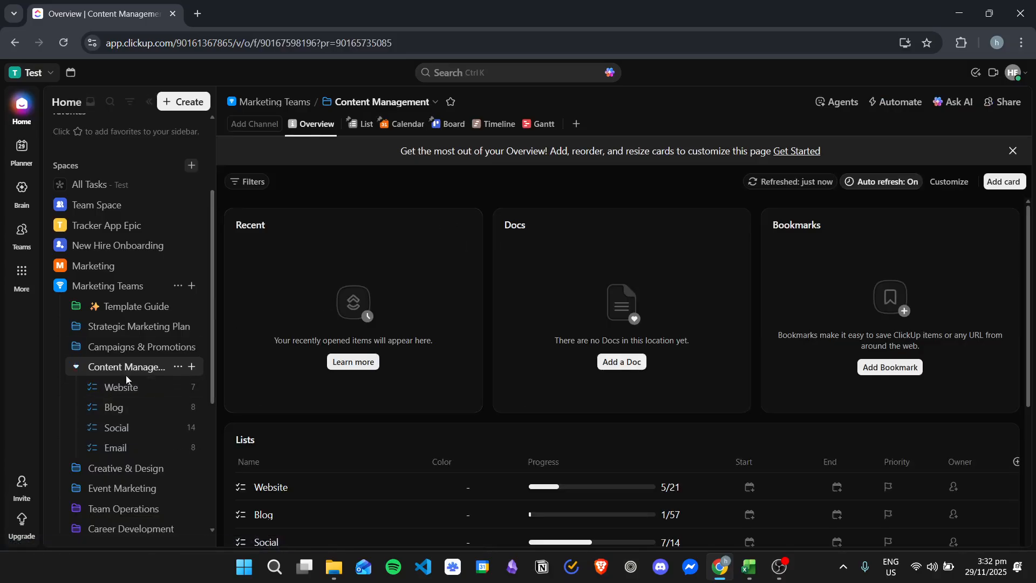
{"action": "scroll", "coordinate": [126, 375], "scroll_direction": "down", "scroll_amount": 1}
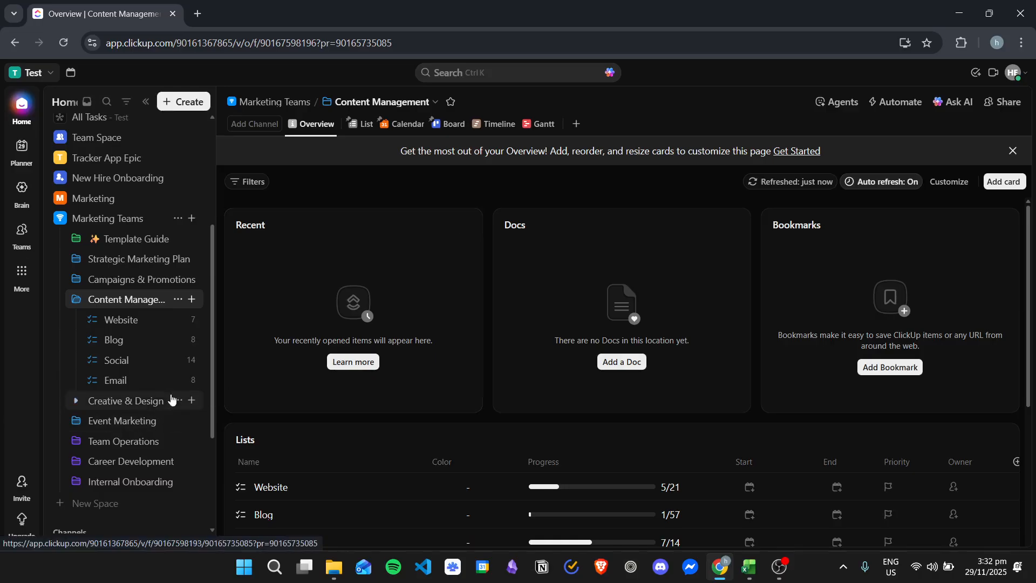
{"action": "left_click", "coordinate": [132, 481]}
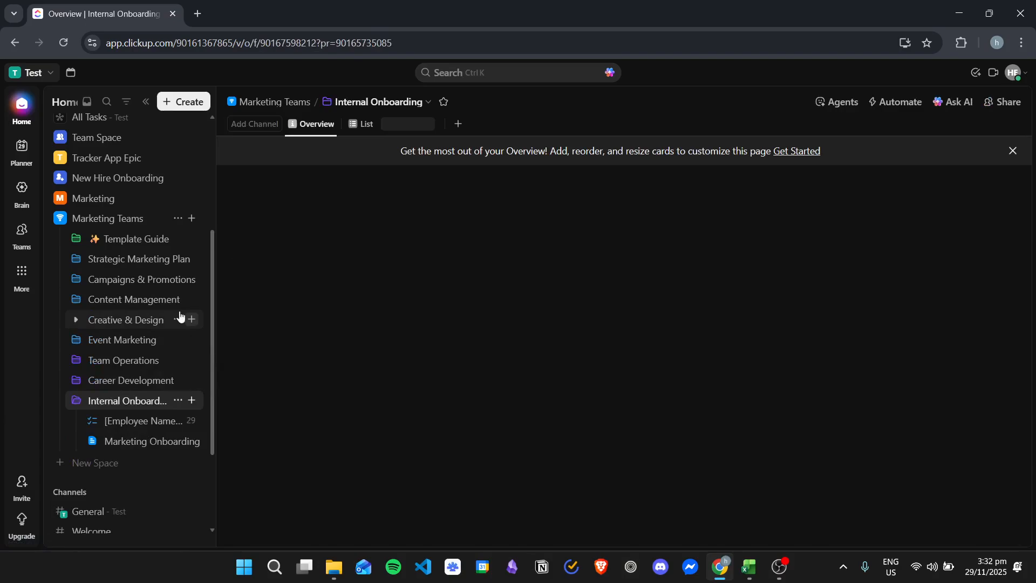
{"action": "scroll", "coordinate": [146, 303], "scroll_direction": "up", "scroll_amount": 2}
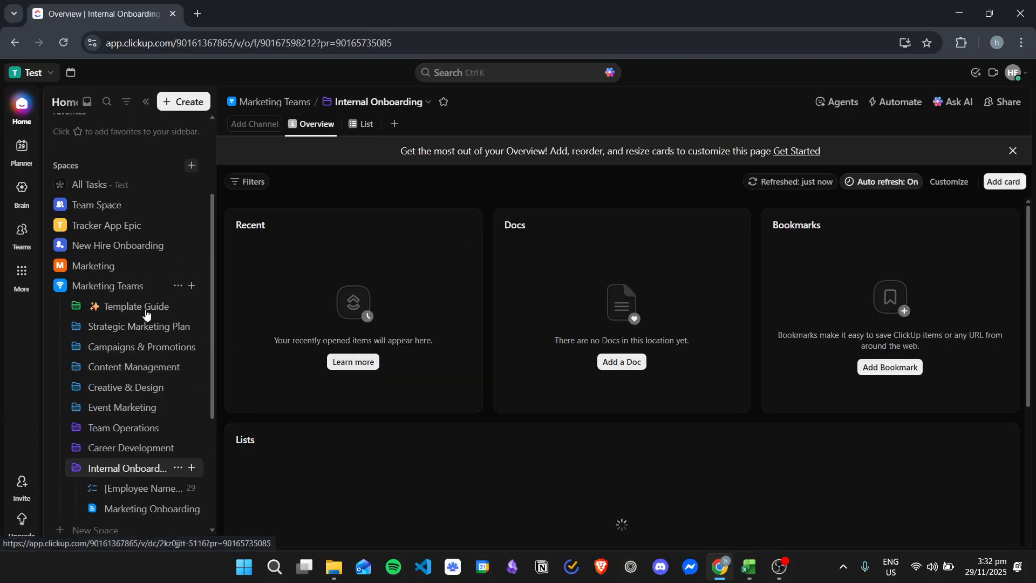